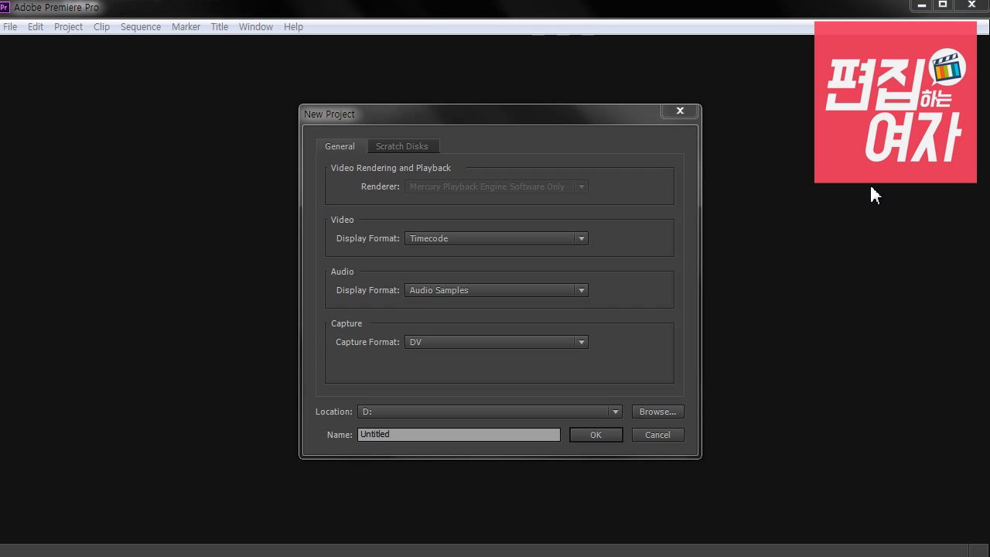
- Create a new project named 크롤자막 on drive D:, overwriting the existing project of that name
{"action": "left_click_drag", "start_coordinate": [464, 113], "coordinate": [430, 110]}
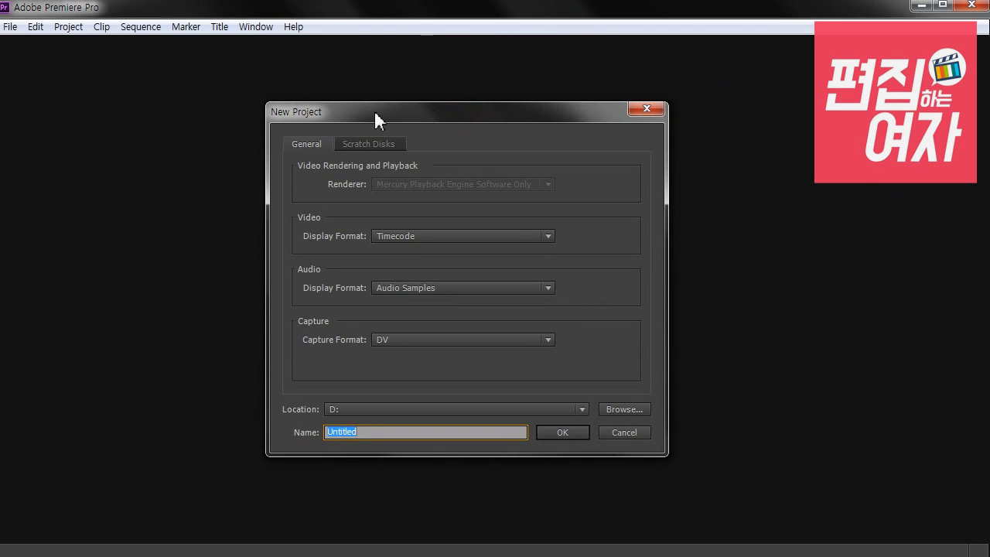
{"action": "left_click_drag", "start_coordinate": [410, 114], "coordinate": [426, 101]}
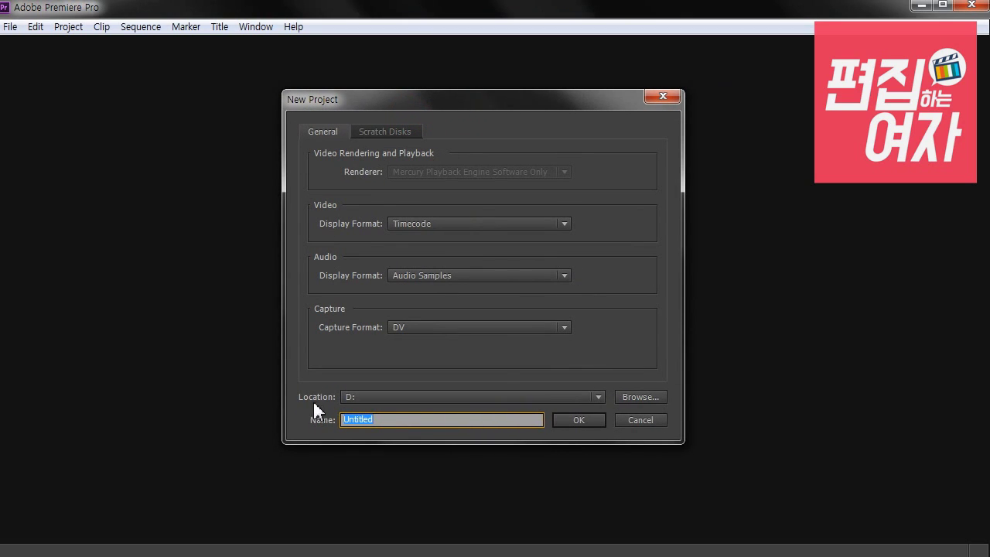
{"action": "left_click", "coordinate": [653, 399]}
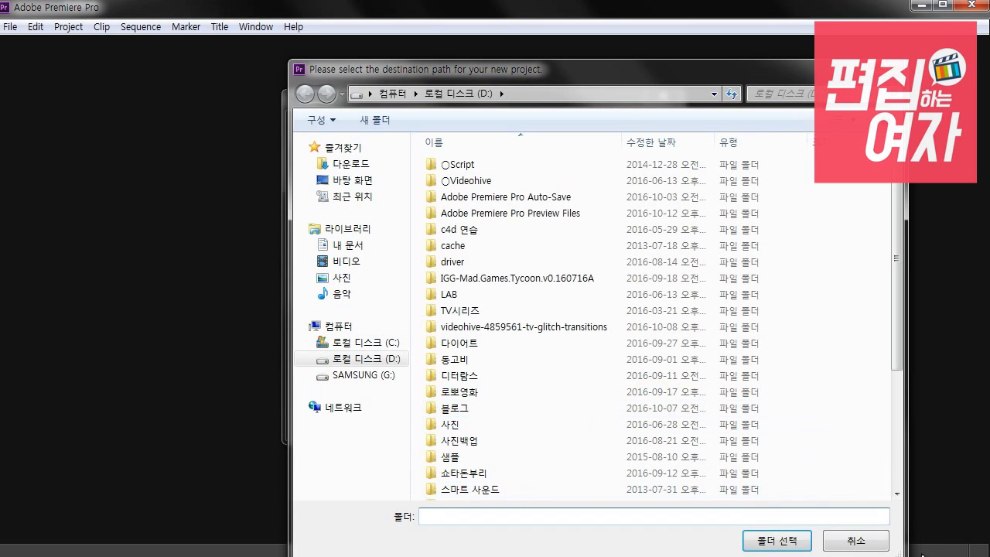
{"action": "left_click", "coordinate": [869, 541]}
{"action": "left_click_drag", "start_coordinate": [382, 420], "coordinate": [258, 420]}
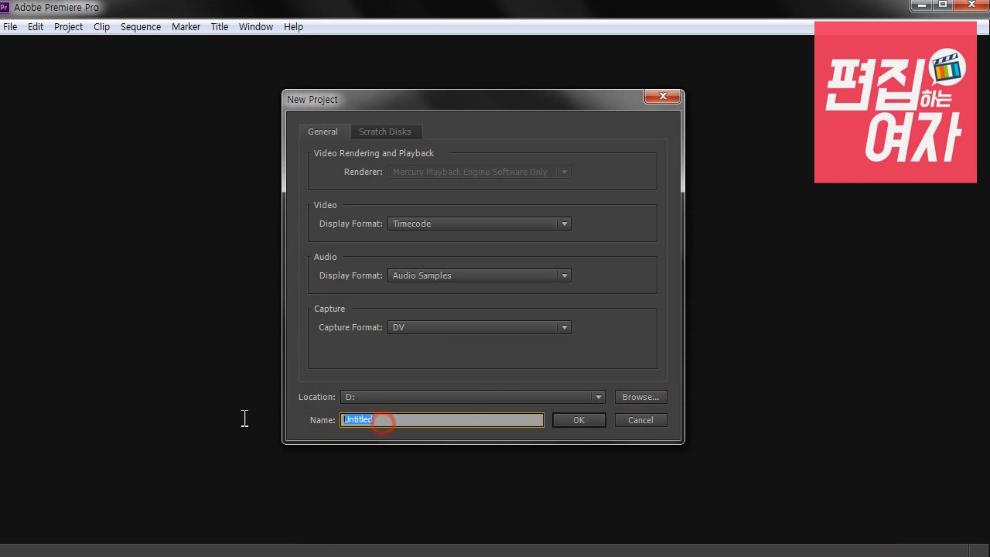
{"action": "type", "text": "크롬자막"}
{"action": "left_click", "coordinate": [564, 418]}
{"action": "left_click_drag", "start_coordinate": [482, 232], "coordinate": [476, 240]}
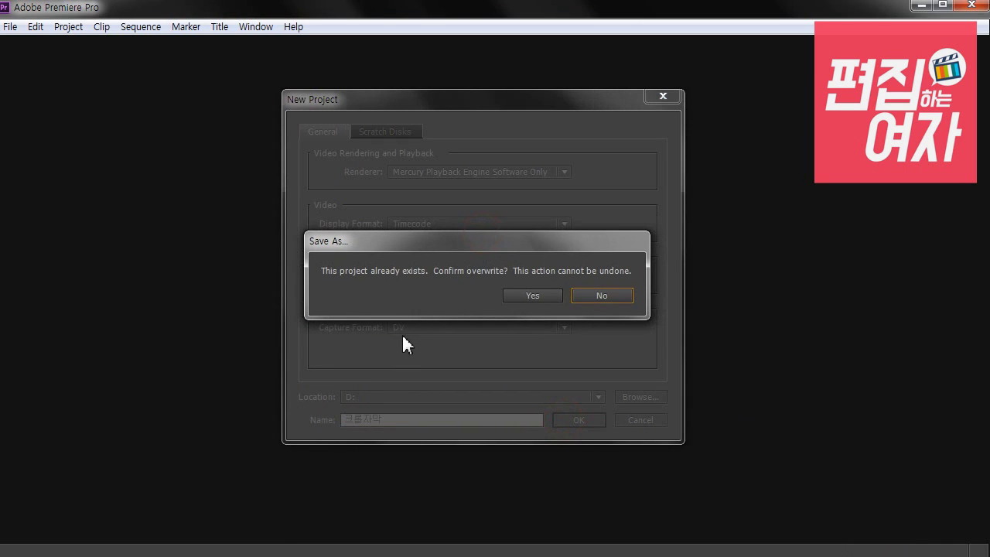
{"action": "left_click", "coordinate": [518, 296]}
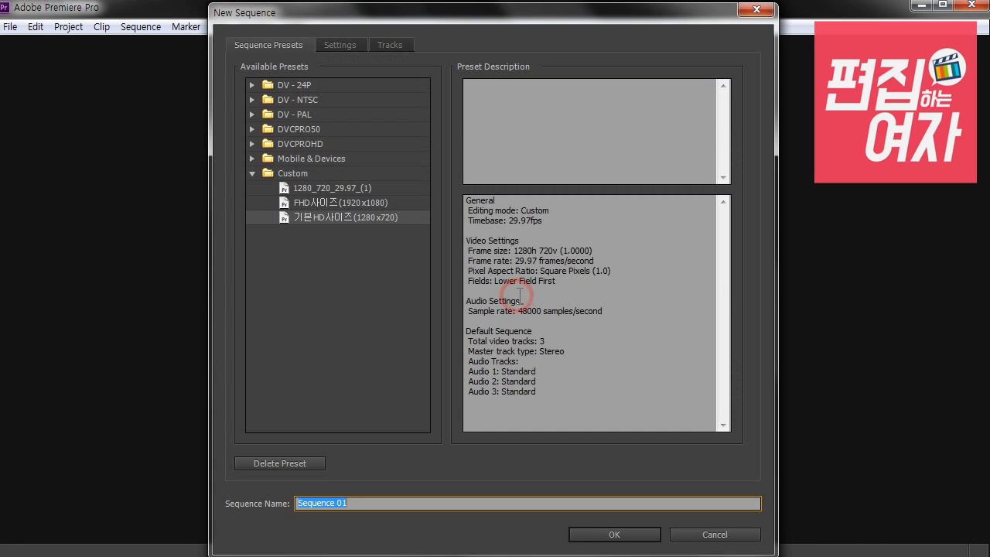
- Create Sequence 01 from the custom preset 기본HD사이즈(1280x720)
{"action": "left_click_drag", "start_coordinate": [452, 15], "coordinate": [454, 18]}
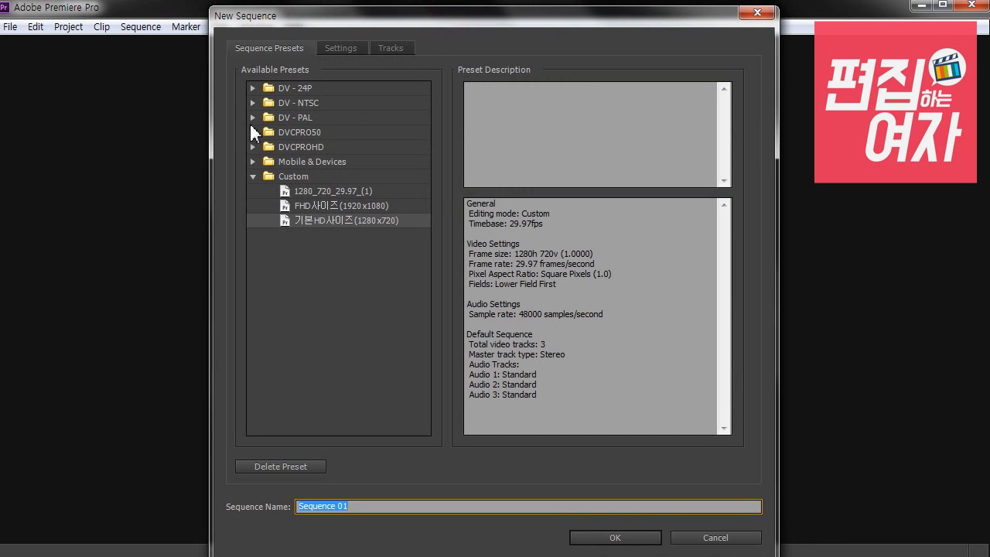
{"action": "left_click", "coordinate": [346, 263]}
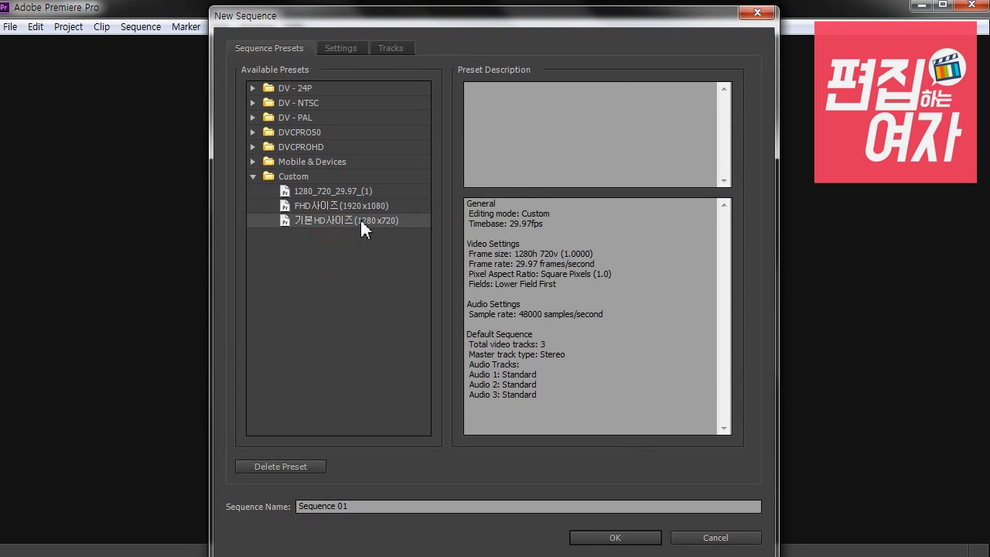
{"action": "left_click", "coordinate": [619, 537]}
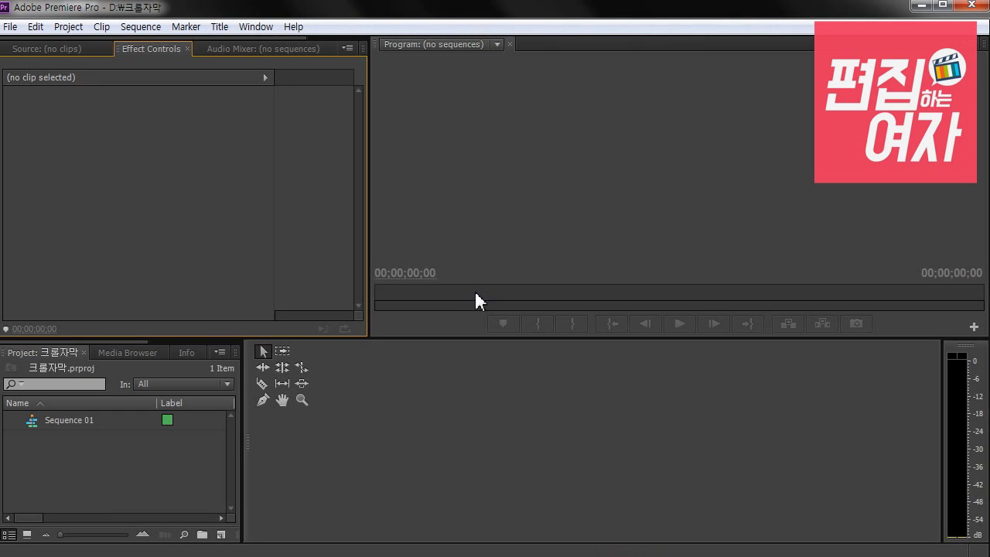
- Import the sample01 video from the 프리미어 folder into the project
{"action": "left_click", "coordinate": [162, 459]}
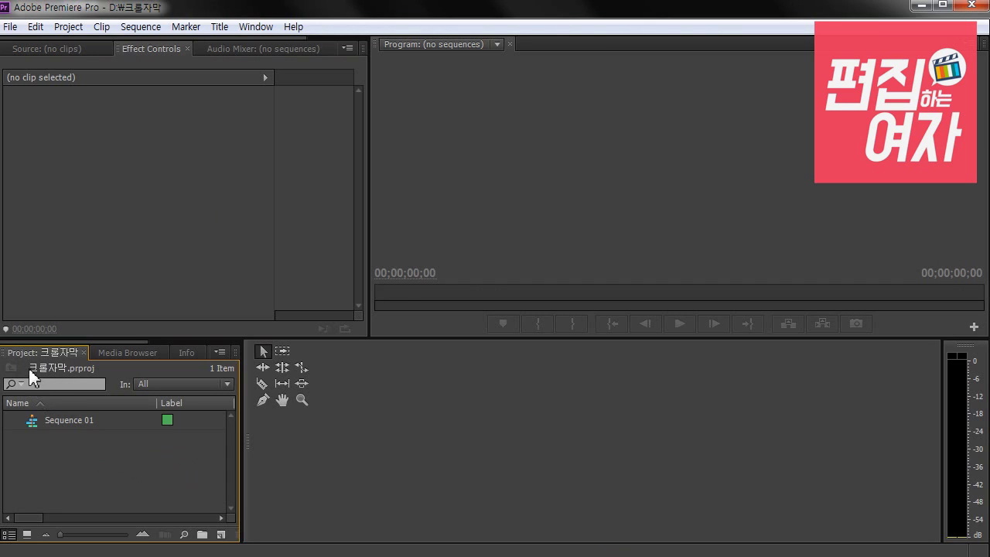
{"action": "double_click", "coordinate": [107, 468]}
{"action": "left_click_drag", "start_coordinate": [390, 31], "coordinate": [607, 45]}
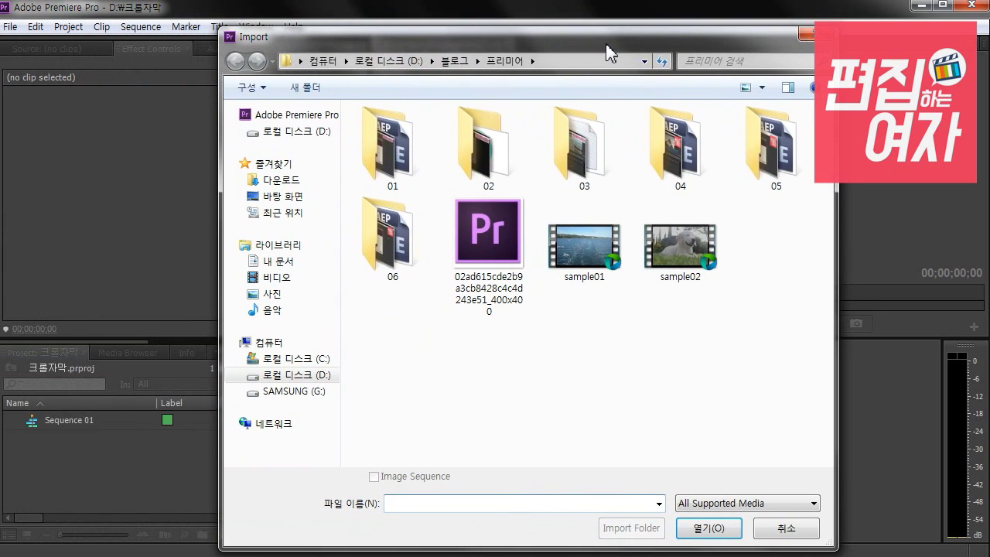
{"action": "left_click", "coordinate": [584, 261]}
{"action": "left_click", "coordinate": [696, 528]}
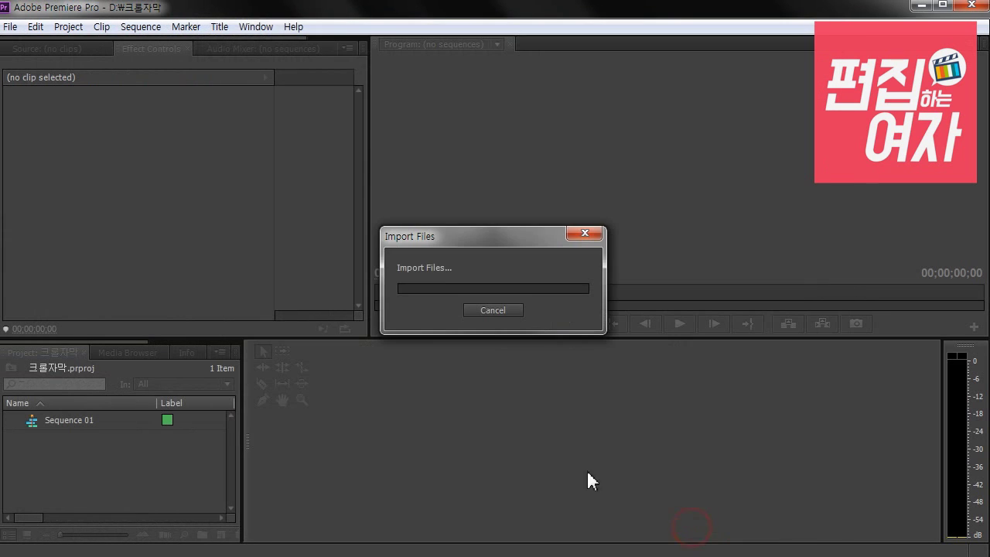
- Open Sequence 01 in the timeline and widen the timeline area by narrowing the tool area
{"action": "left_click", "coordinate": [568, 406]}
{"action": "left_click", "coordinate": [31, 499]}
{"action": "left_click", "coordinate": [421, 409]}
{"action": "left_click", "coordinate": [138, 467]}
{"action": "left_click", "coordinate": [33, 446]}
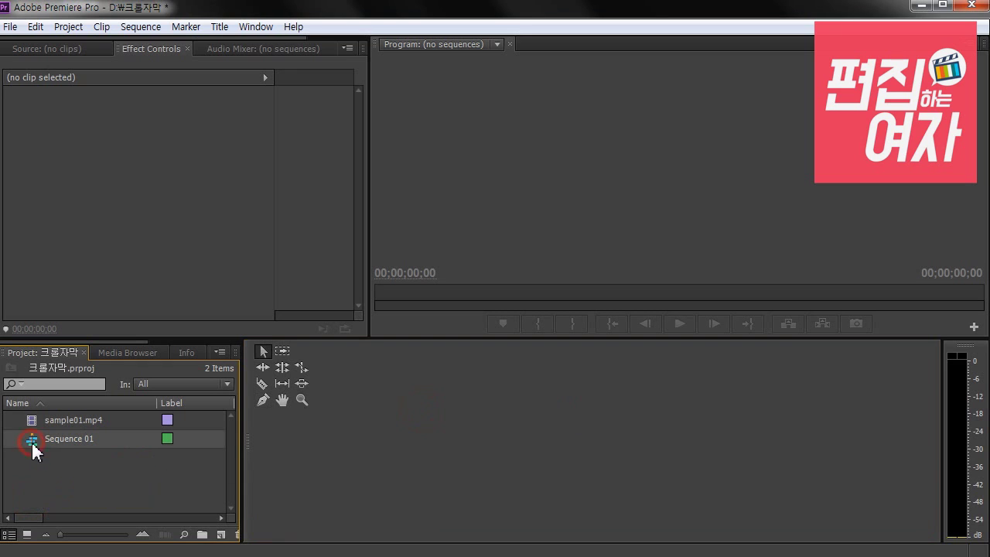
{"action": "double_click", "coordinate": [33, 446]}
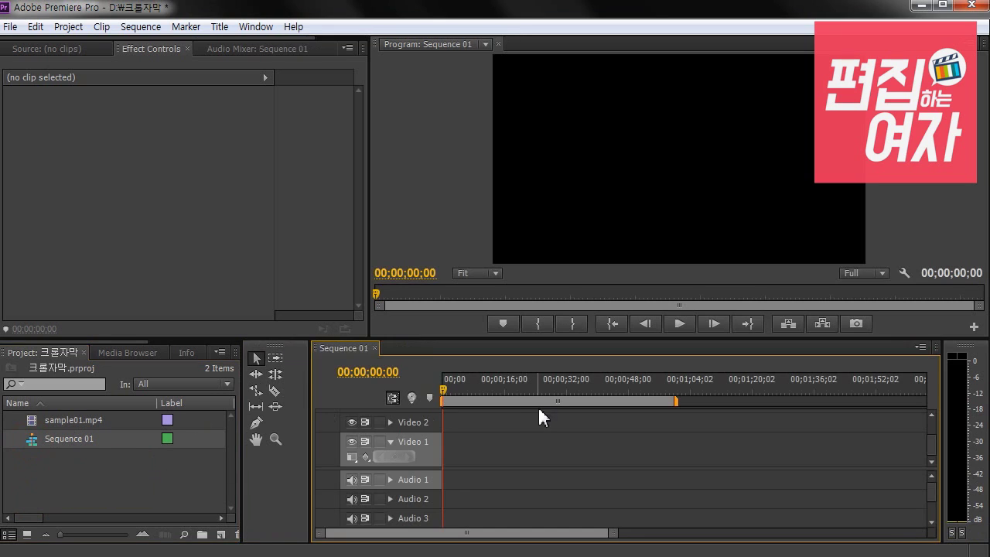
{"action": "left_click_drag", "start_coordinate": [306, 412], "coordinate": [280, 409]}
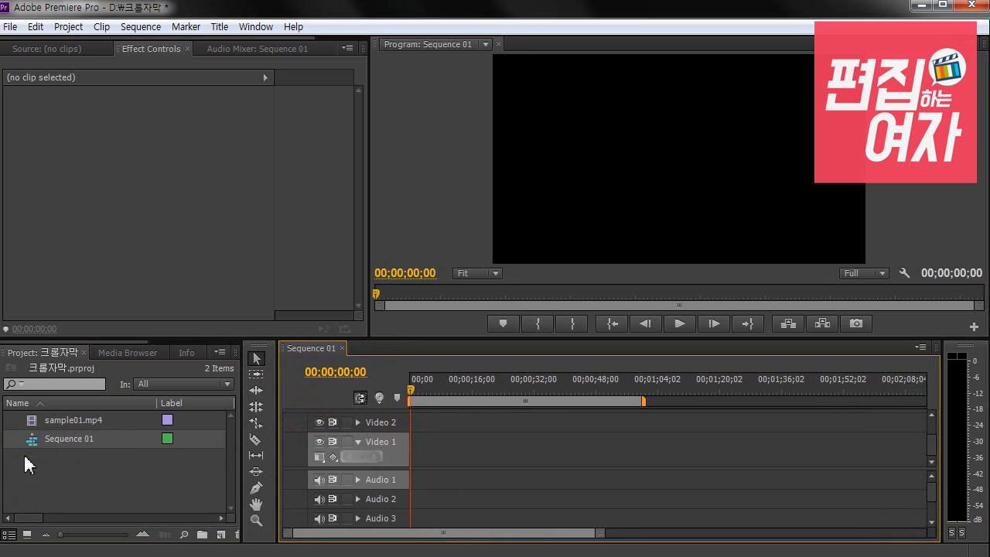
- Place sample01.mp4 at the start of Video 1 and change the sequence settings to match the clip
{"action": "left_click", "coordinate": [32, 421]}
{"action": "left_click_drag", "start_coordinate": [37, 429], "coordinate": [456, 464]}
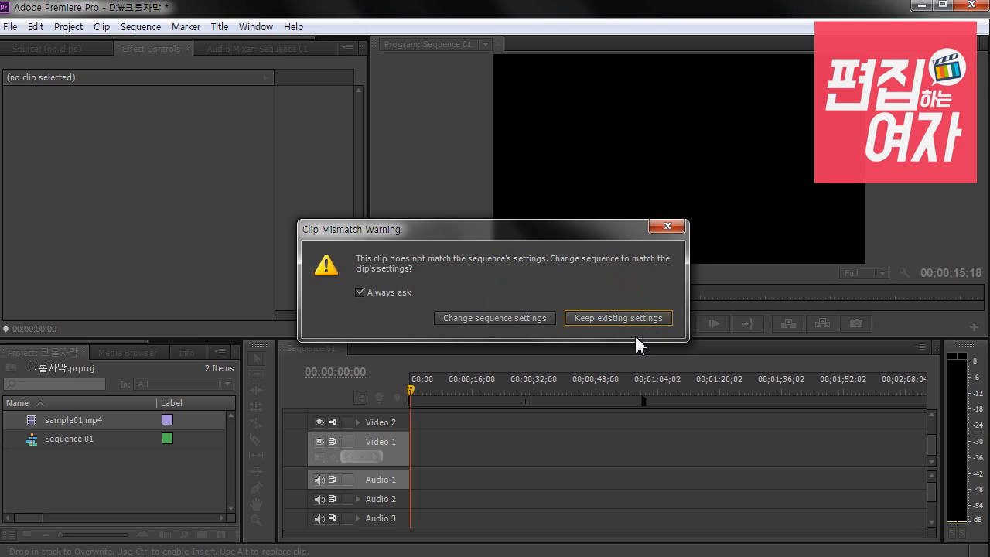
{"action": "left_click", "coordinate": [495, 318]}
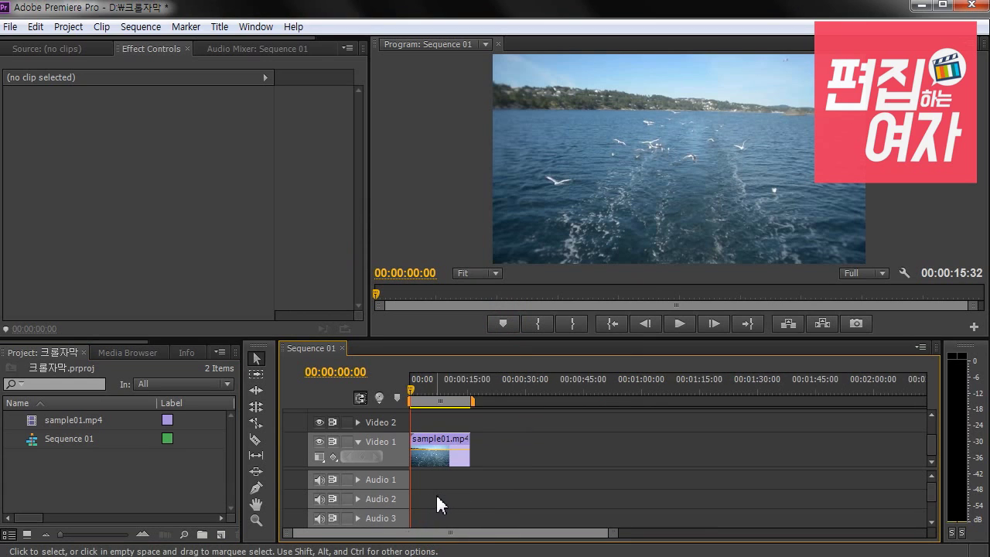
- Move the playhead to 00:00:12:28 in Sequence 01
{"action": "key", "text": "="}
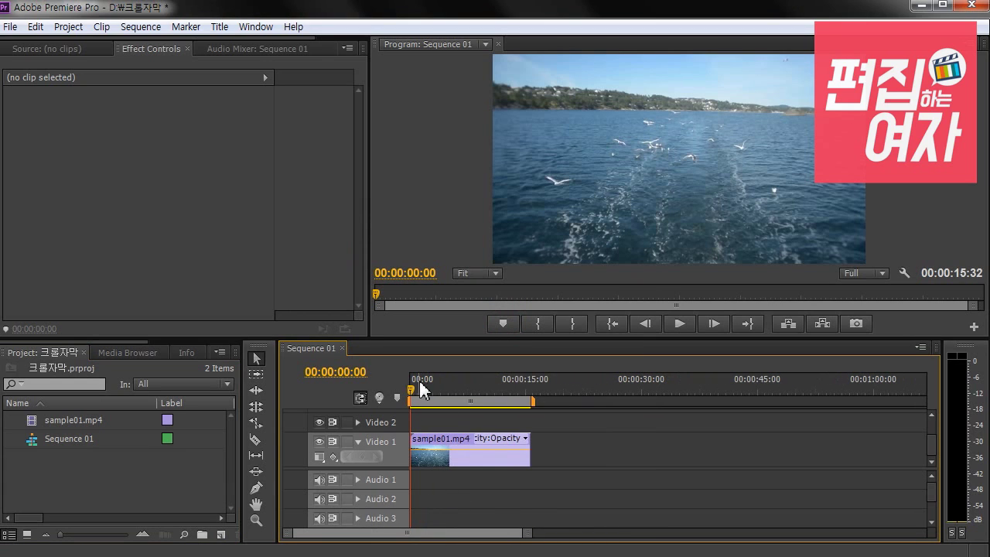
{"action": "key", "text": "minus"}
{"action": "key", "text": "="}
{"action": "key", "text": "="}
{"action": "left_click", "coordinate": [417, 386]}
{"action": "left_click_drag", "start_coordinate": [418, 386], "coordinate": [610, 392]}
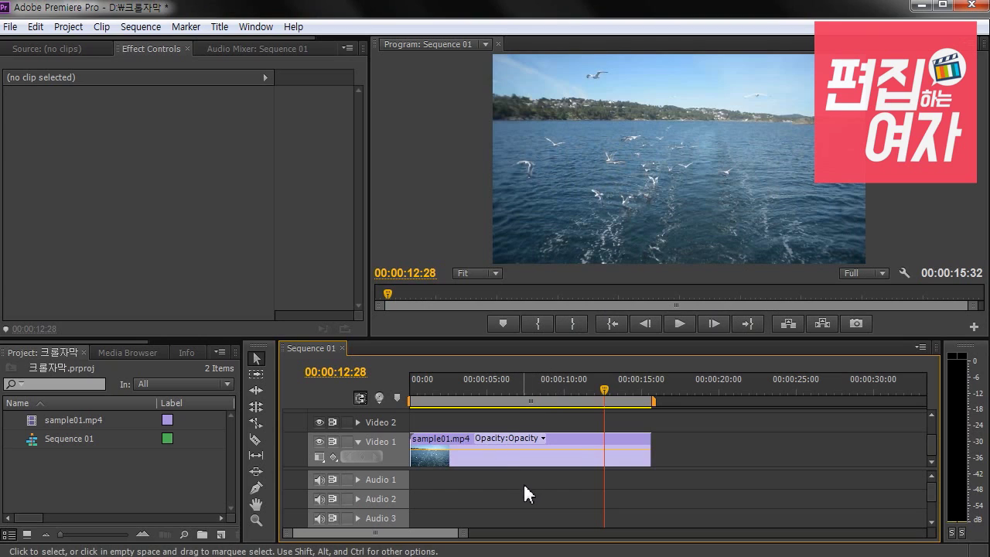
{"action": "left_click", "coordinate": [122, 472]}
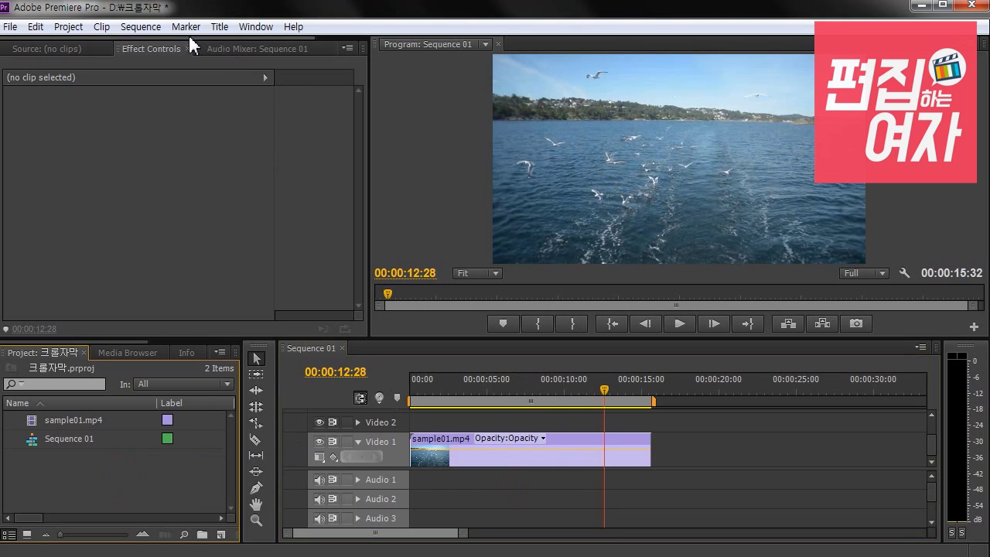
{"action": "left_click", "coordinate": [219, 27]}
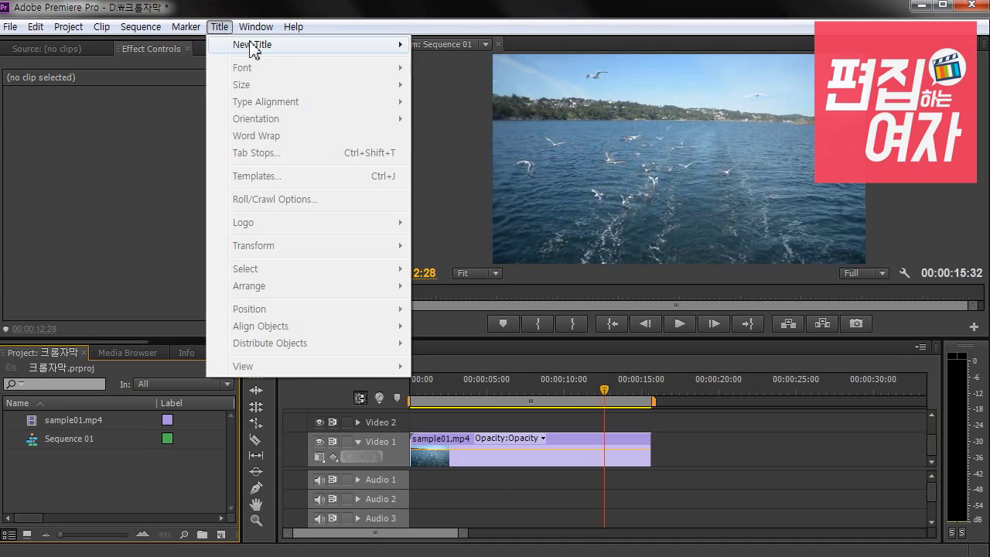
{"action": "mouse_move", "coordinate": [255, 44]}
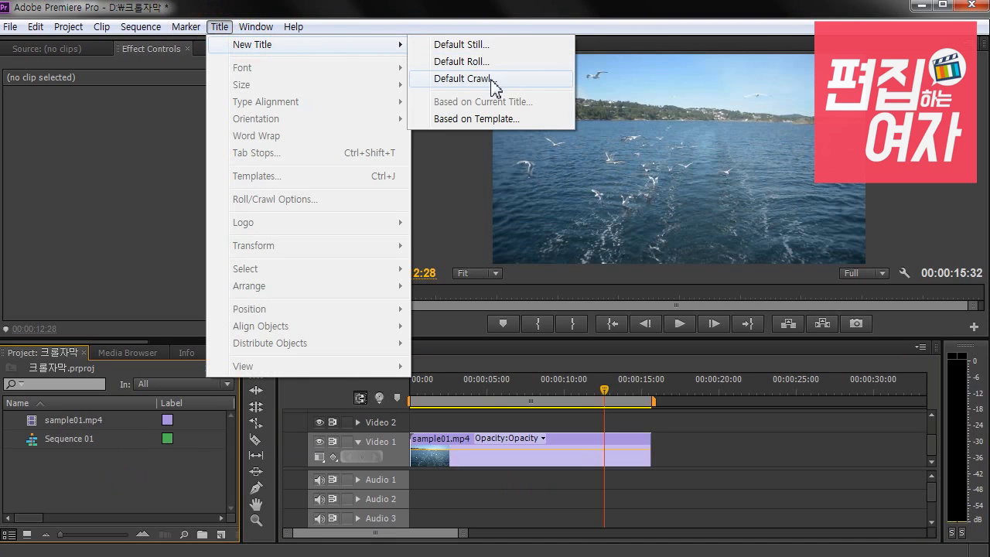
{"action": "left_click", "coordinate": [181, 469]}
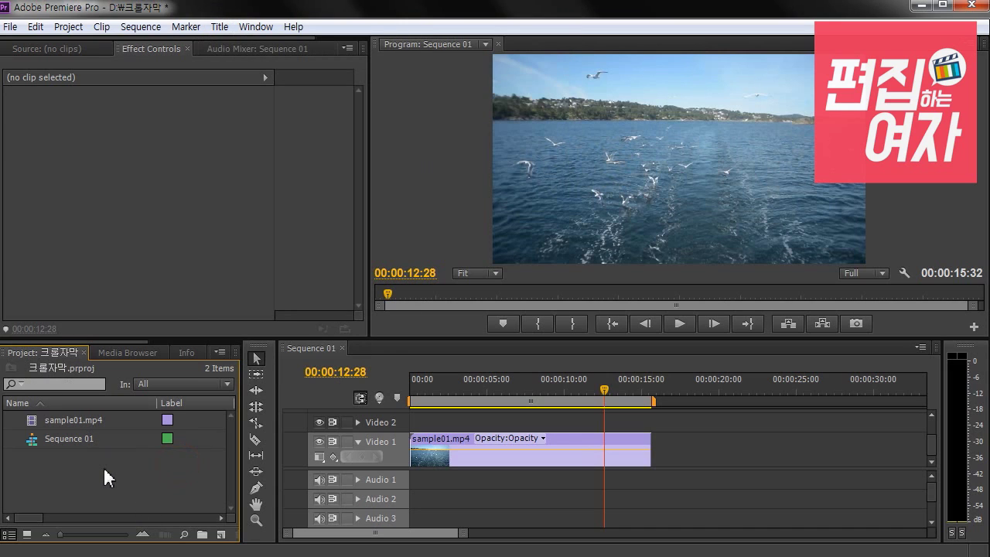
{"action": "right_click", "coordinate": [103, 460]}
{"action": "left_click", "coordinate": [179, 385]}
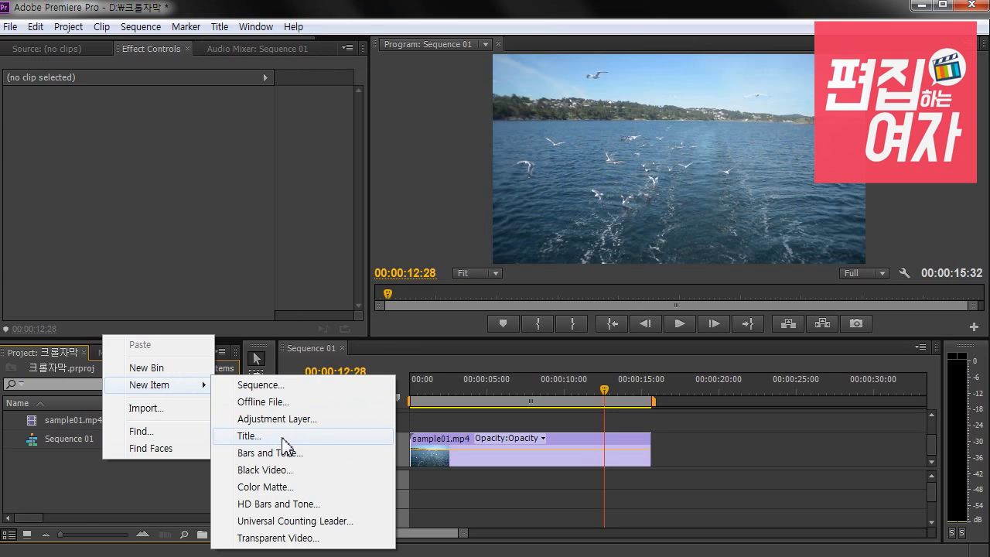
{"action": "left_click", "coordinate": [65, 484]}
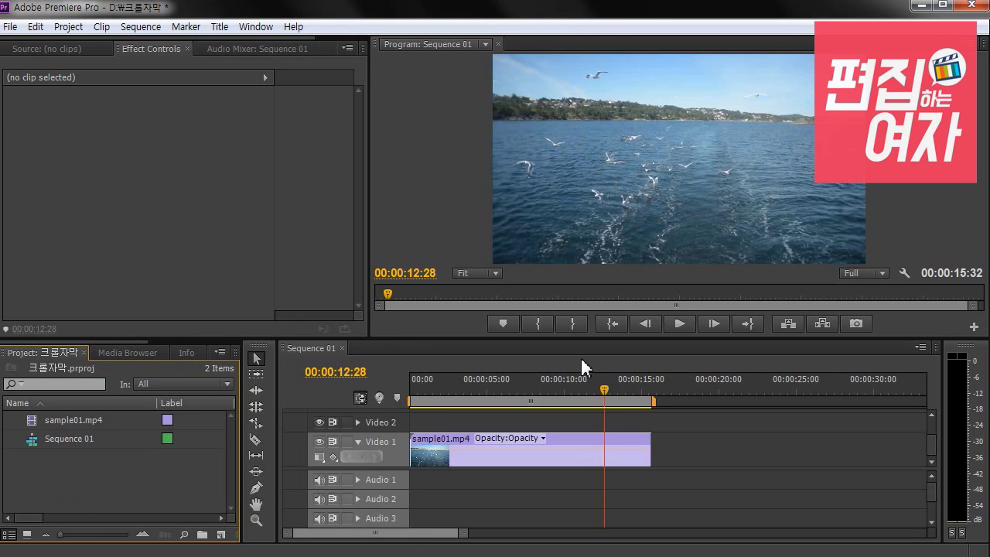
{"action": "key", "text": "ctrl+t"}
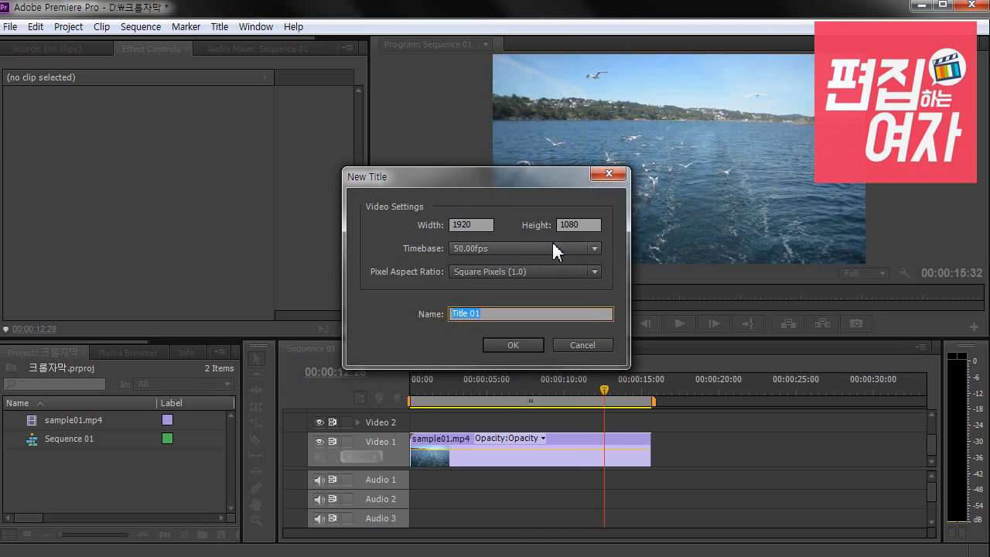
{"action": "left_click", "coordinate": [595, 347]}
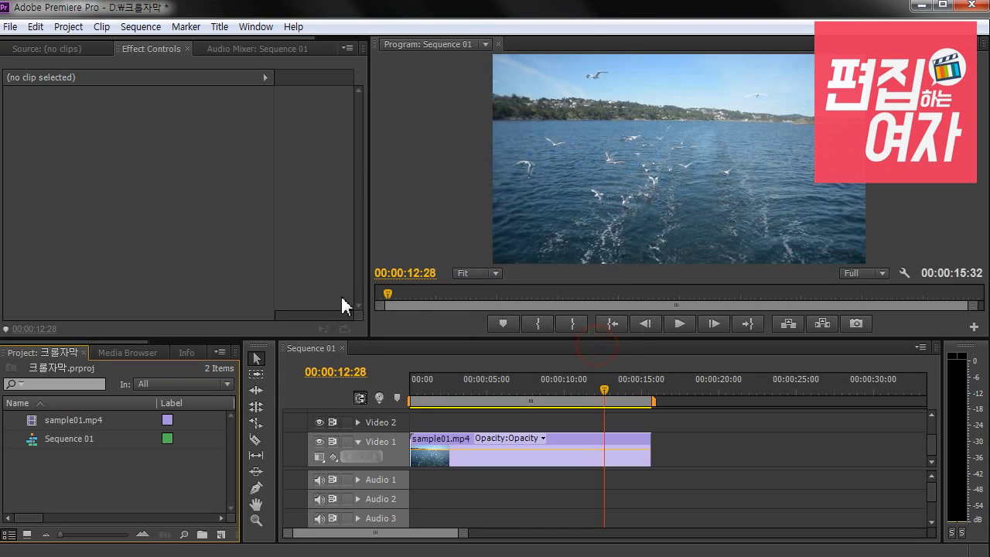
- Create a Default Crawl title named 크롤자막 with the offered video settings of 1920 by 1080 at 50.00fps
{"action": "left_click", "coordinate": [250, 31]}
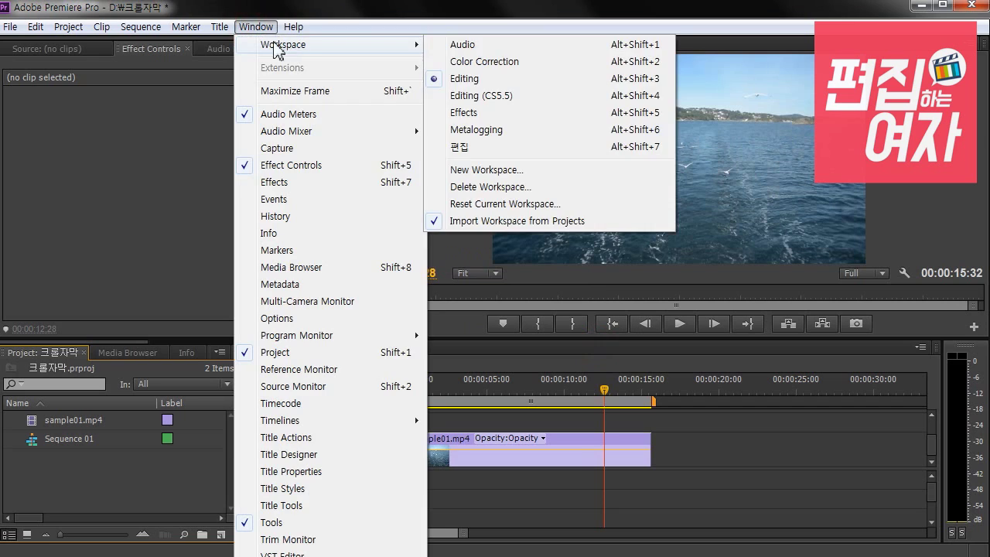
{"action": "mouse_move", "coordinate": [220, 30]}
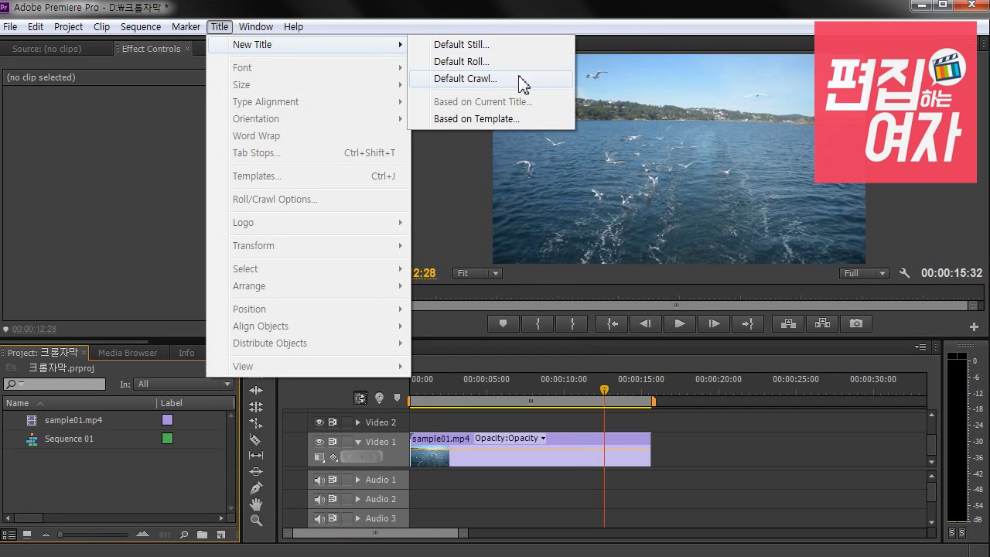
{"action": "left_click", "coordinate": [518, 77]}
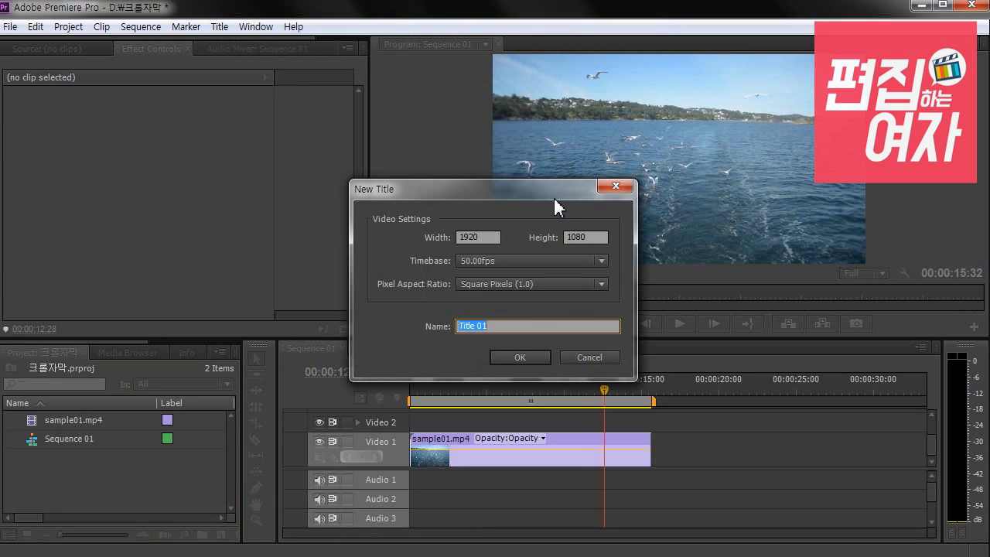
{"action": "left_click_drag", "start_coordinate": [512, 192], "coordinate": [514, 171]}
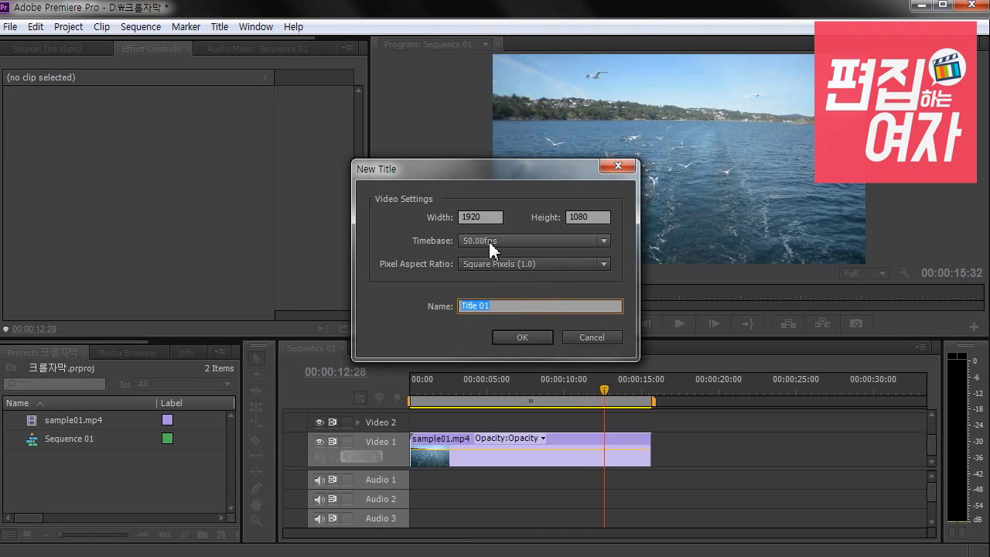
{"action": "left_click", "coordinate": [508, 304]}
{"action": "double_click", "coordinate": [508, 304]}
{"action": "type", "text": "크롬자막"}
{"action": "left_click", "coordinate": [526, 340]}
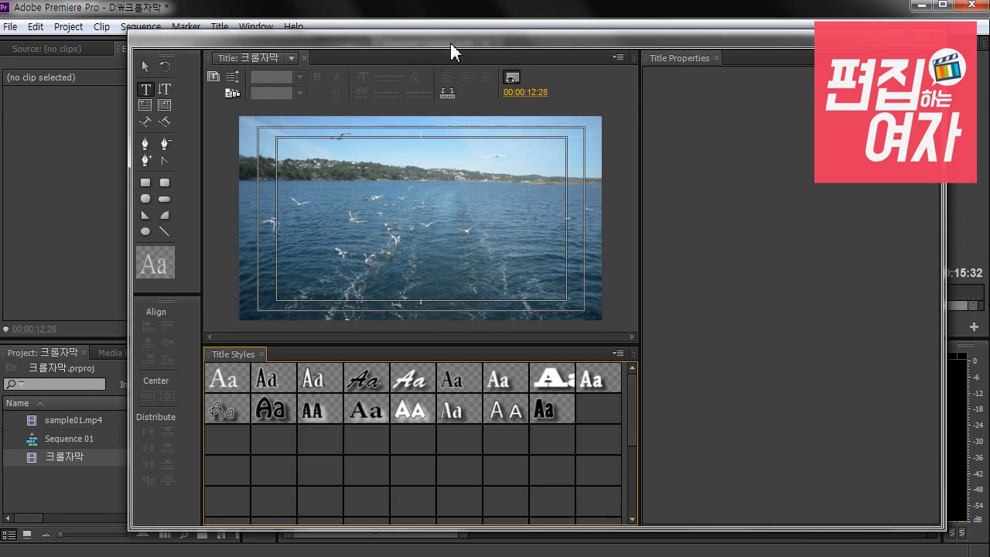
- Add a short horizontal text object near the middle of the title frame and adjust its position slightly
{"action": "left_click_drag", "start_coordinate": [453, 48], "coordinate": [407, 49]}
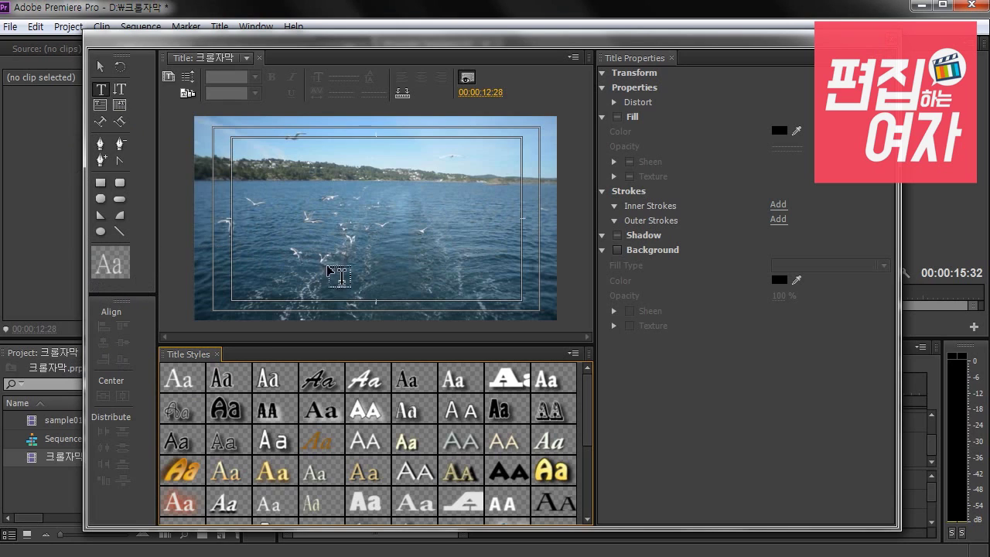
{"action": "left_click", "coordinate": [101, 91]}
{"action": "left_click", "coordinate": [301, 223]}
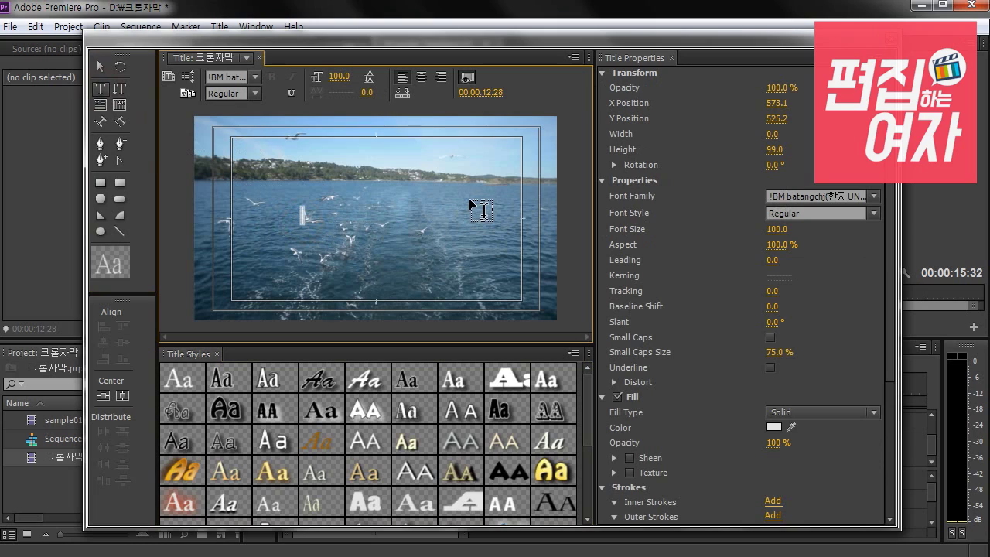
{"action": "type", "text": "ㅇ"}
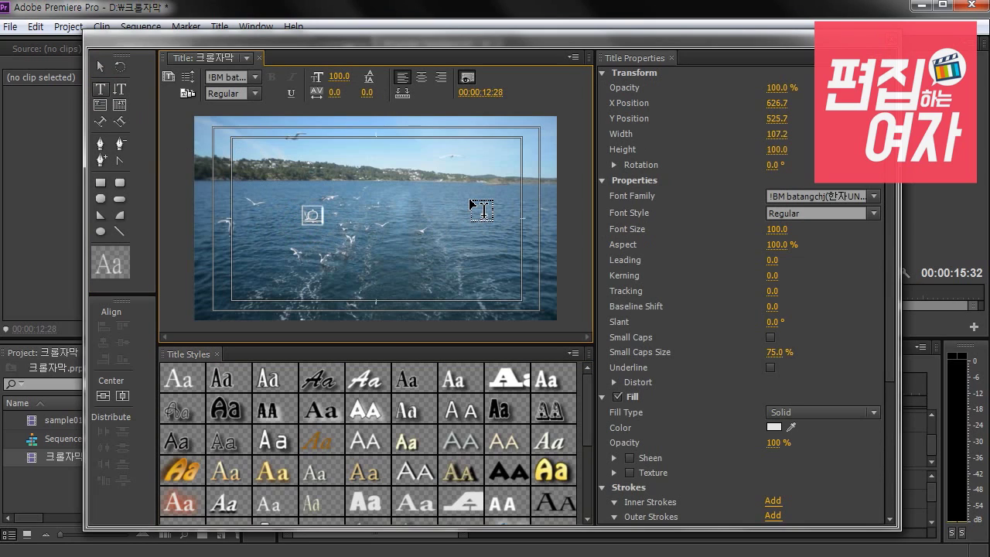
{"action": "type", "text": "ㅗ 라"}
{"action": "left_click_drag", "start_coordinate": [350, 216], "coordinate": [290, 215]}
{"action": "left_click", "coordinate": [99, 66]}
{"action": "left_click", "coordinate": [338, 224]}
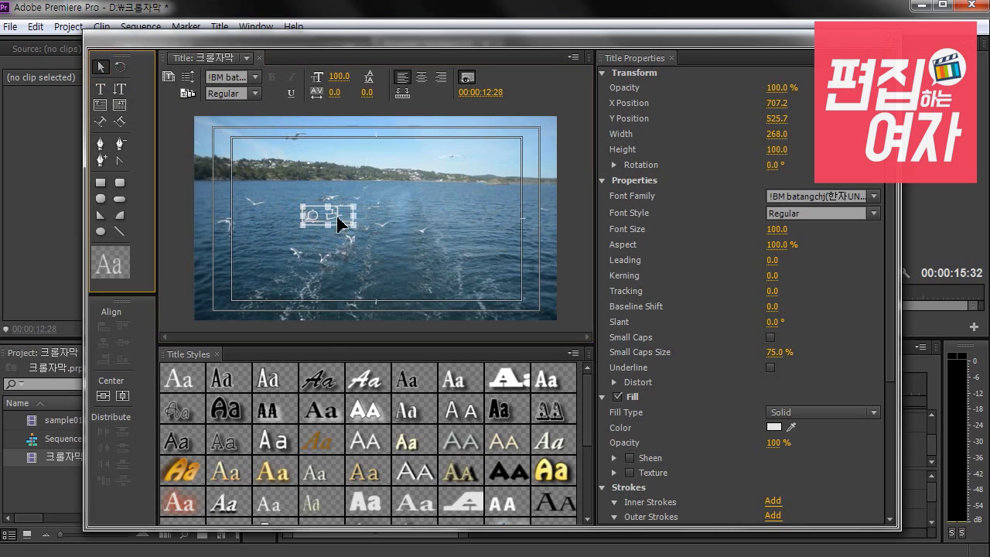
{"action": "left_click_drag", "start_coordinate": [324, 222], "coordinate": [318, 227]}
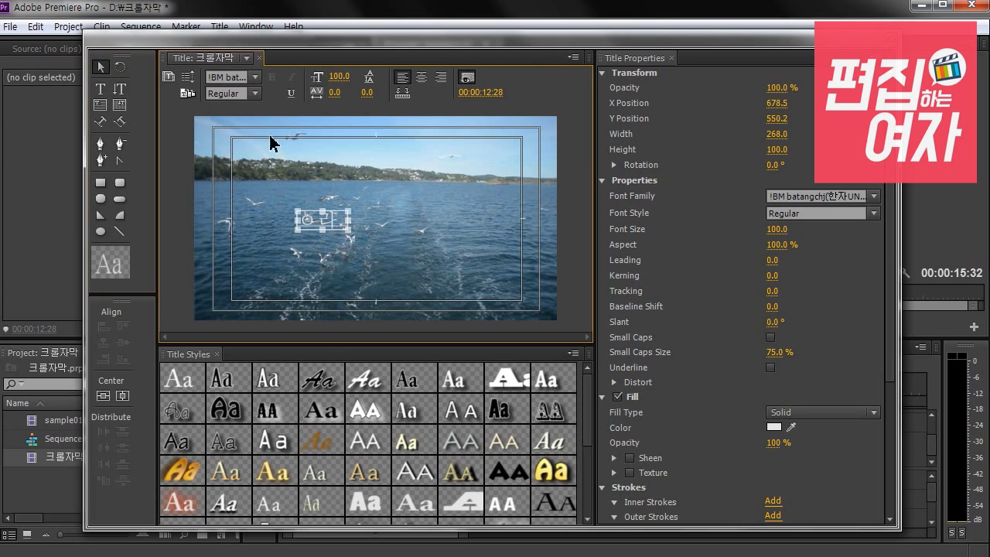
- Replace the title text with "푸른바다와 날라다니는 기러기들 너무 이뻐요~"
{"action": "left_click", "coordinate": [255, 77]}
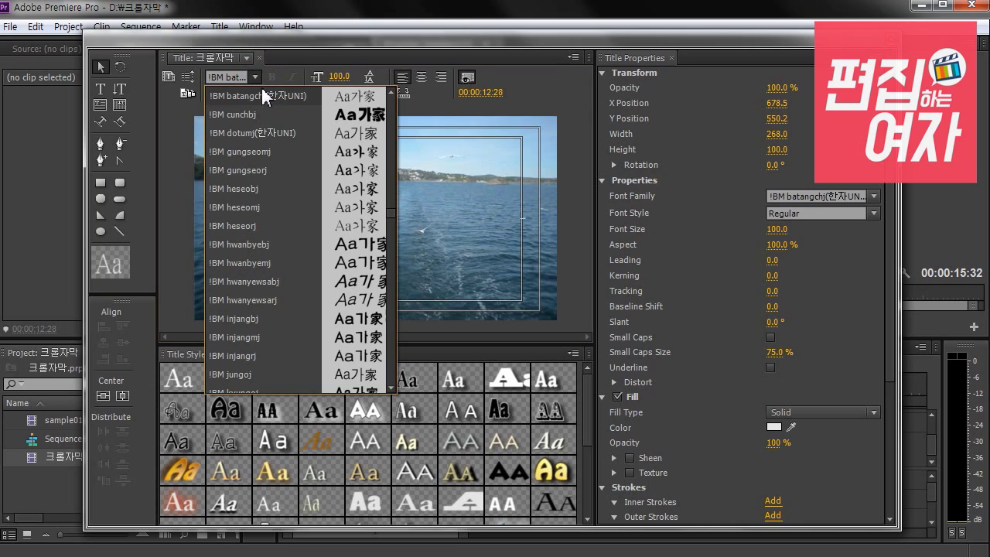
{"action": "left_click", "coordinate": [462, 44]}
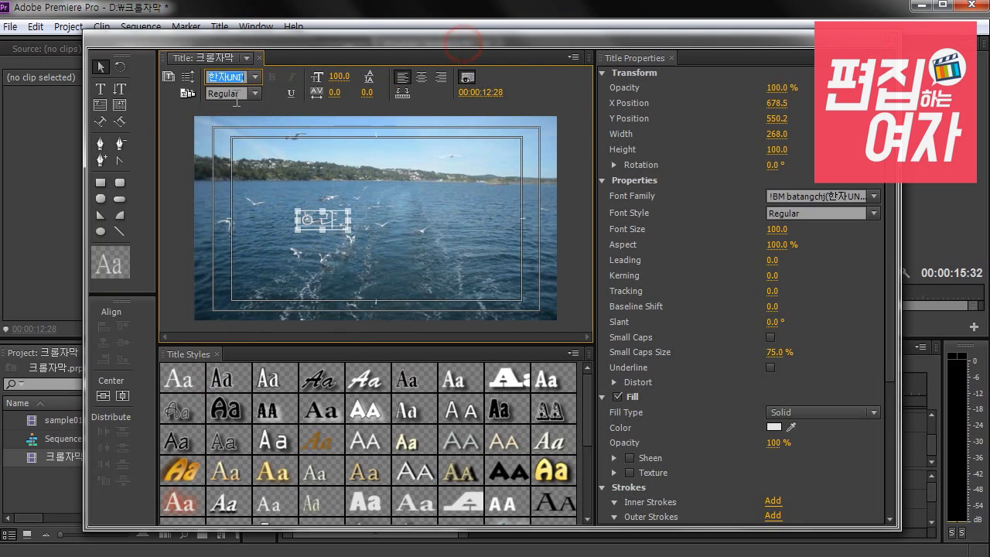
{"action": "left_click_drag", "start_coordinate": [316, 225], "coordinate": [301, 224]}
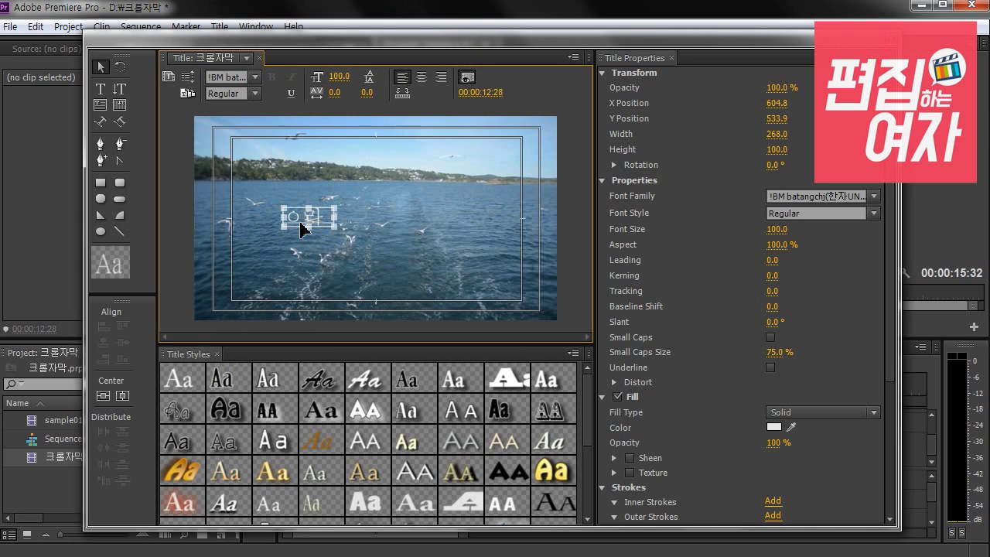
{"action": "double_click", "coordinate": [301, 227]}
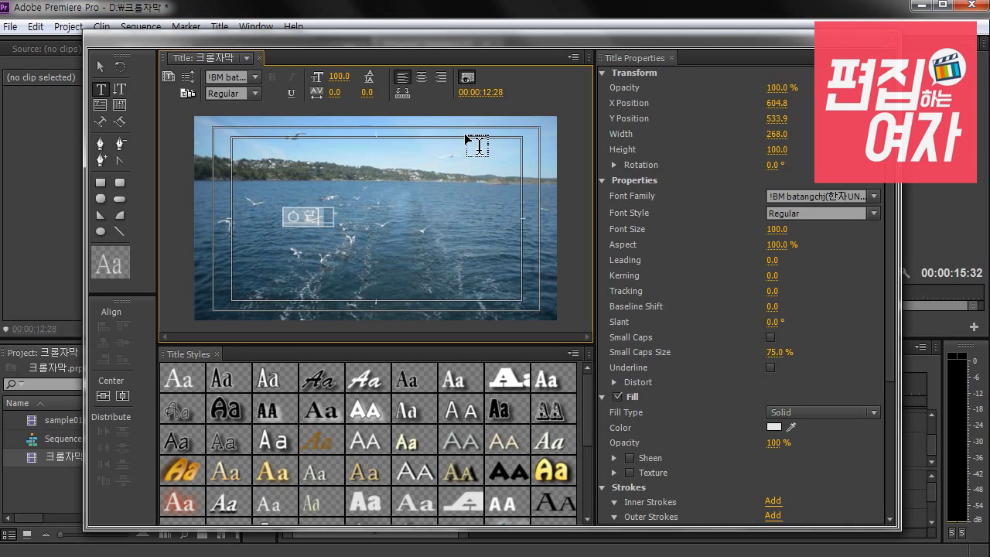
{"action": "key", "text": "BackSpace"}
{"action": "key", "text": "BackSpace"}
{"action": "type", "text": "푸른바다와 날라다니는 기"}
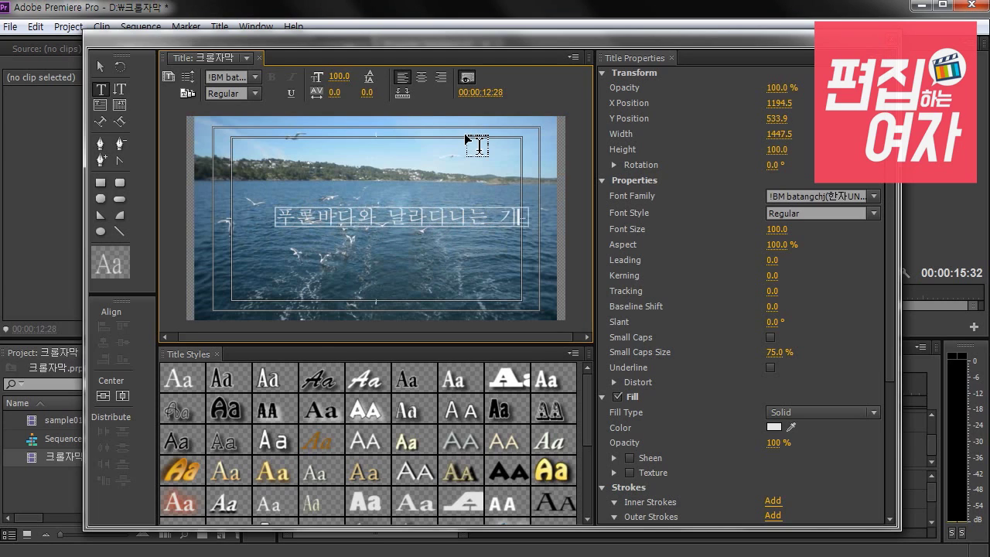
{"action": "type", "text": "러기들 너무 이뻐요~"}
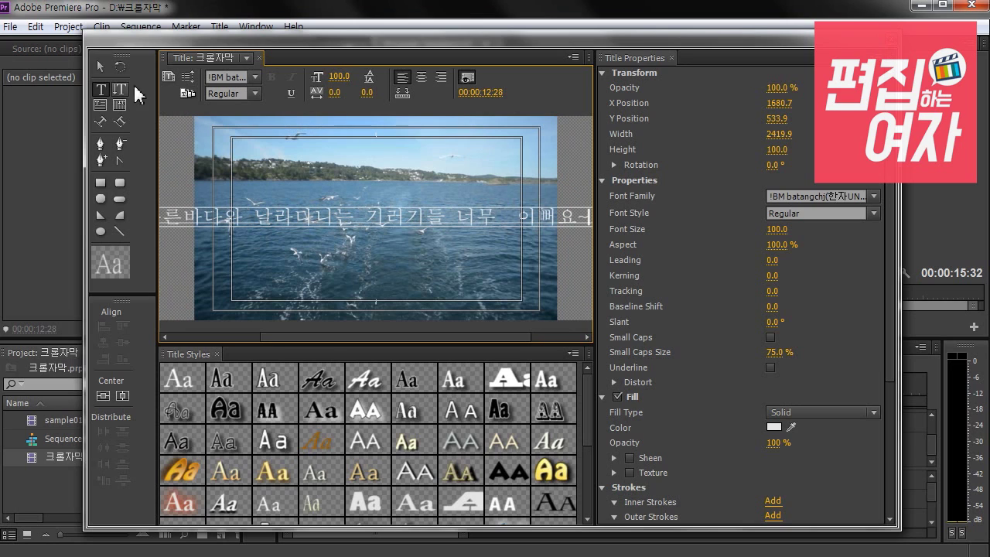
- Set the title text's font to NanumGothicOTF with the Bold style
{"action": "left_click", "coordinate": [100, 66]}
{"action": "mouse_move", "coordinate": [357, 226]}
{"action": "left_mouse_down"}
{"action": "mouse_move", "coordinate": [336, 223]}
{"action": "mouse_move", "coordinate": [361, 226]}
{"action": "left_mouse_up"}
{"action": "left_click", "coordinate": [232, 78]}
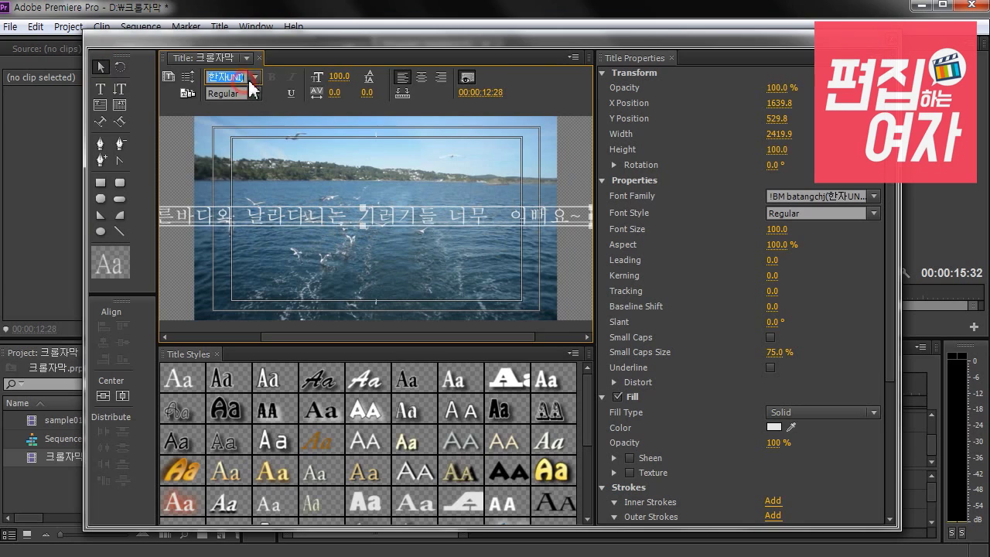
{"action": "type", "text": "n"}
{"action": "type", "text": "anumg"}
{"action": "key", "text": "Return"}
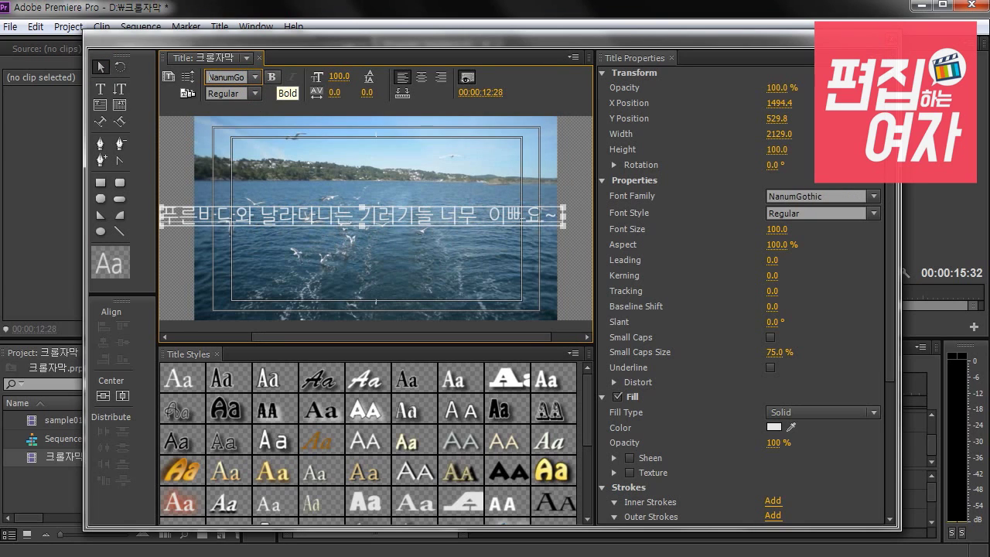
{"action": "key", "text": "Down"}
{"action": "key", "text": "Down"}
{"action": "key", "text": "Down"}
{"action": "key", "text": "Down"}
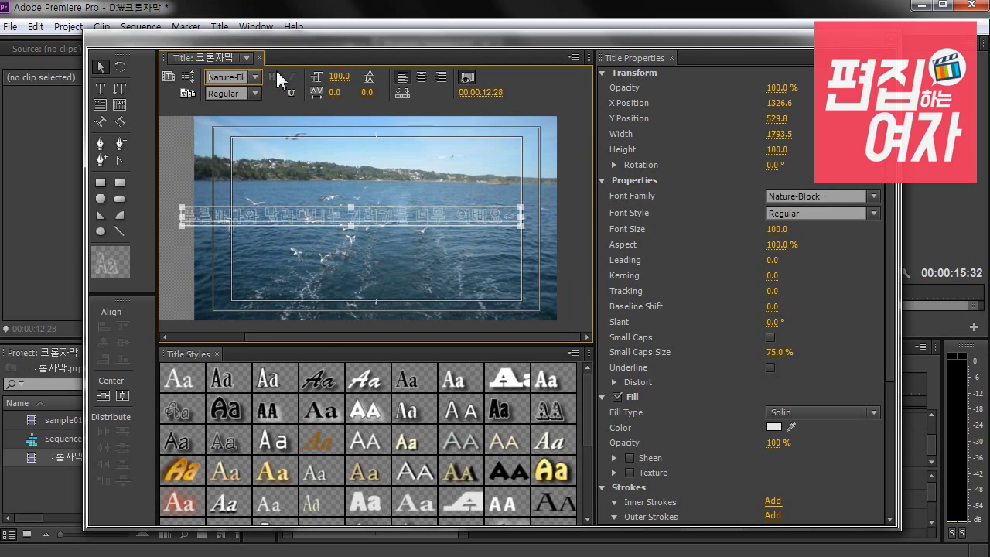
{"action": "key", "text": "Up"}
{"action": "key", "text": "Up"}
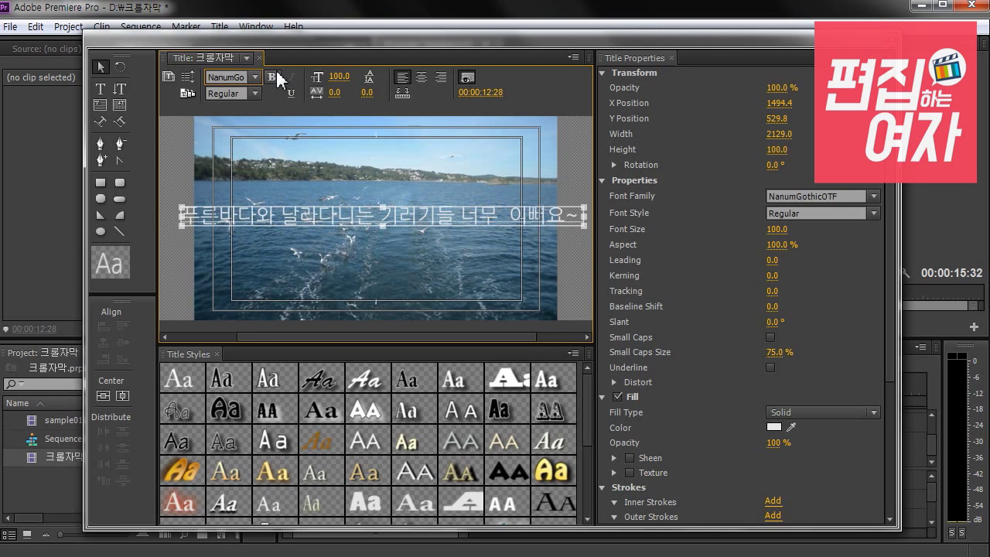
{"action": "left_click_drag", "start_coordinate": [396, 218], "coordinate": [392, 218]}
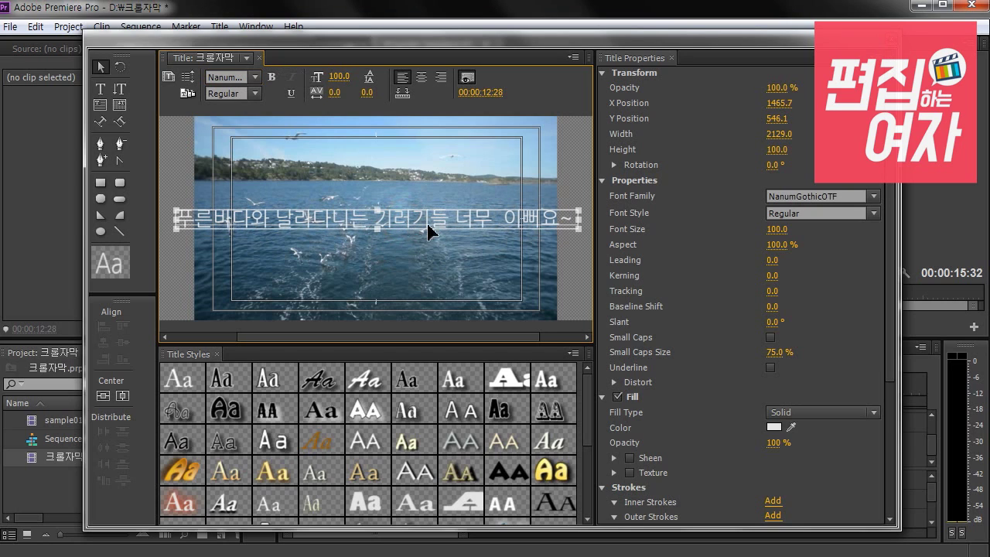
{"action": "left_click", "coordinate": [871, 213]}
{"action": "left_click", "coordinate": [852, 230]}
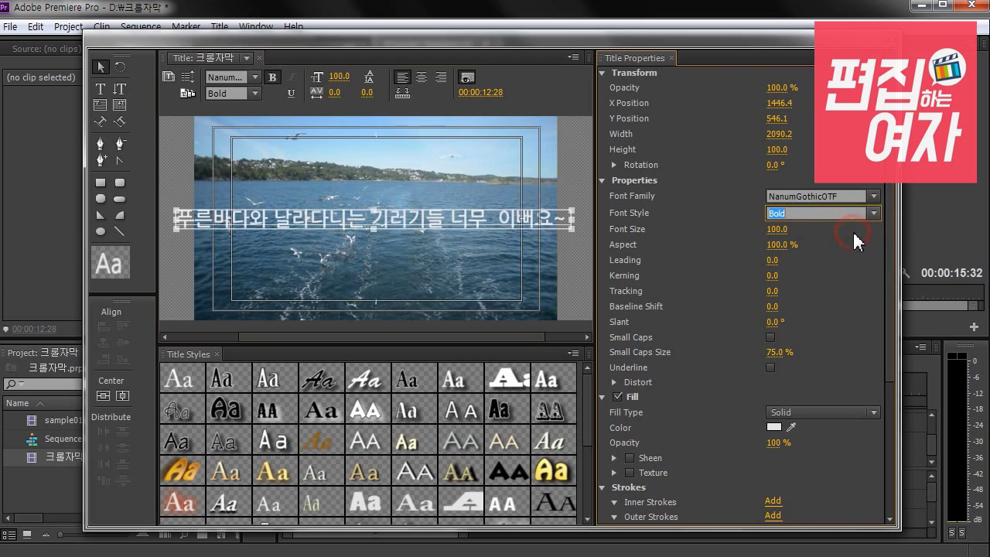
- Set the title text's kerning to -5.0 and move the text down to the frame's lower edge
{"action": "left_click_drag", "start_coordinate": [501, 228], "coordinate": [531, 244]}
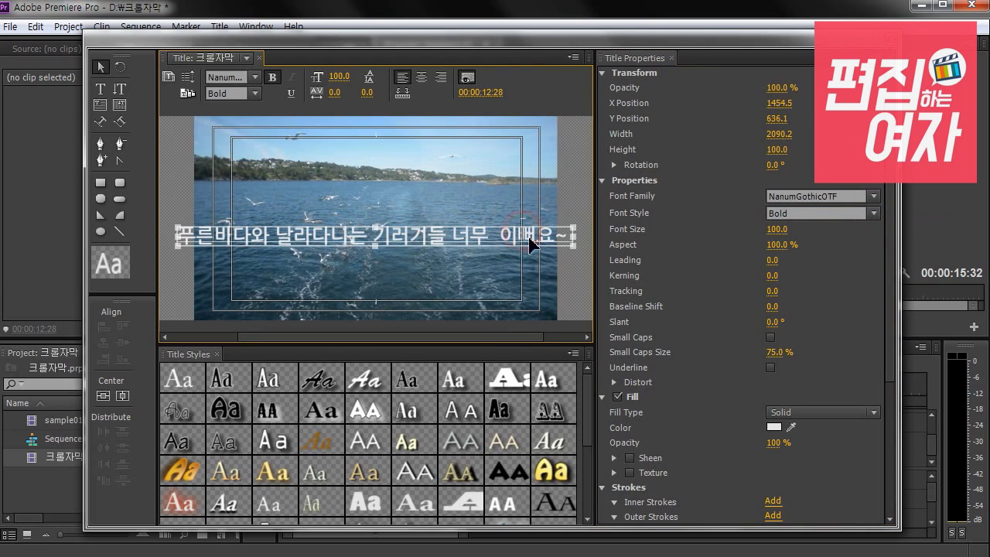
{"action": "mouse_move", "coordinate": [772, 276]}
{"action": "left_mouse_down"}
{"action": "mouse_move", "coordinate": [754, 276]}
{"action": "mouse_move", "coordinate": [765, 275]}
{"action": "left_mouse_up"}
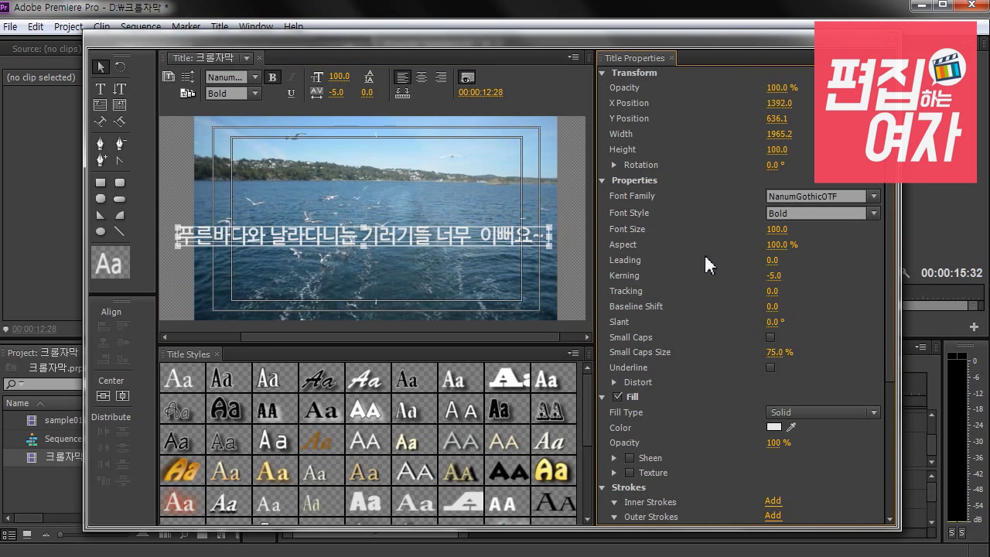
{"action": "left_click_drag", "start_coordinate": [518, 259], "coordinate": [542, 313]}
- Add an outer Edge stroke with size 76.0 to the title text
{"action": "scroll", "coordinate": [881, 309], "scroll_direction": "down", "scroll_amount": 5}
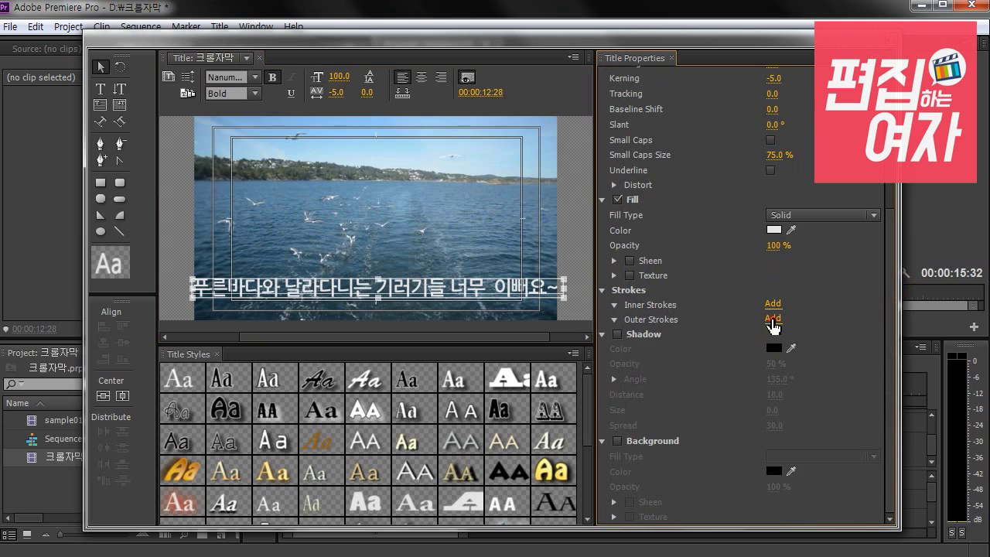
{"action": "left_click", "coordinate": [772, 318]}
{"action": "left_click_drag", "start_coordinate": [774, 365], "coordinate": [797, 365]}
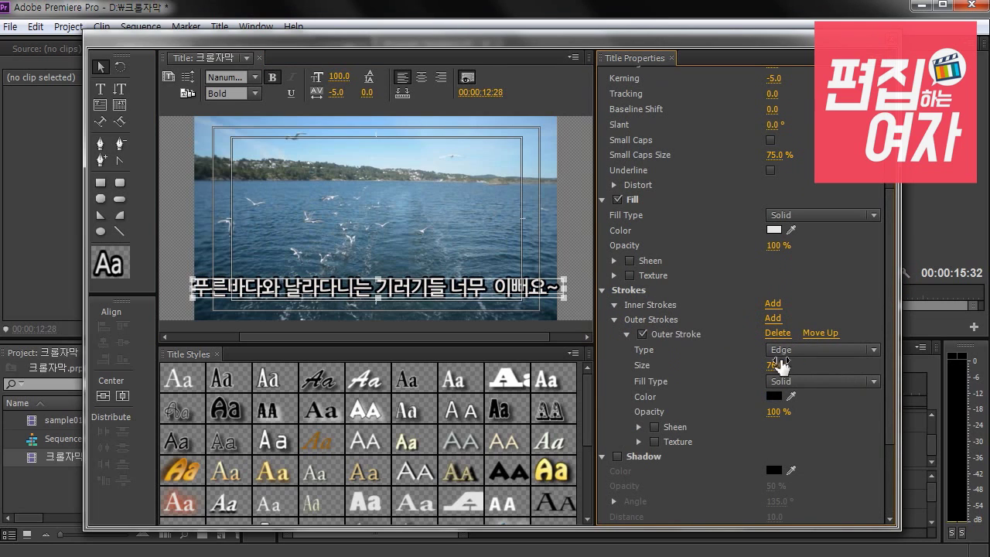
- Set the fill color of the word 푸른바다 to blue 2B99F7
{"action": "double_click", "coordinate": [294, 278]}
{"action": "key", "text": "ctrl+a"}
{"action": "left_click", "coordinate": [770, 230]}
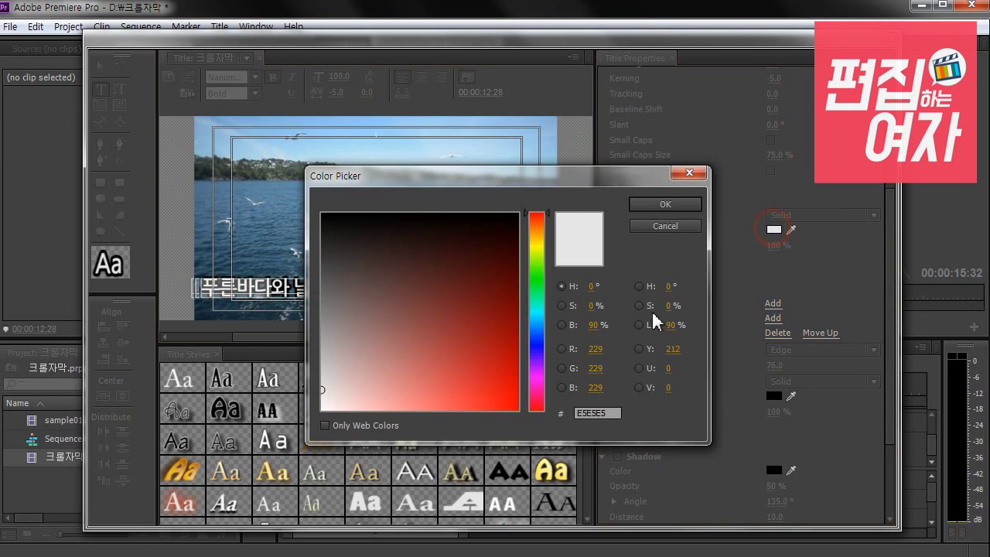
{"action": "left_click_drag", "start_coordinate": [535, 331], "coordinate": [535, 310]}
{"action": "left_click", "coordinate": [480, 223]}
{"action": "left_click", "coordinate": [489, 401]}
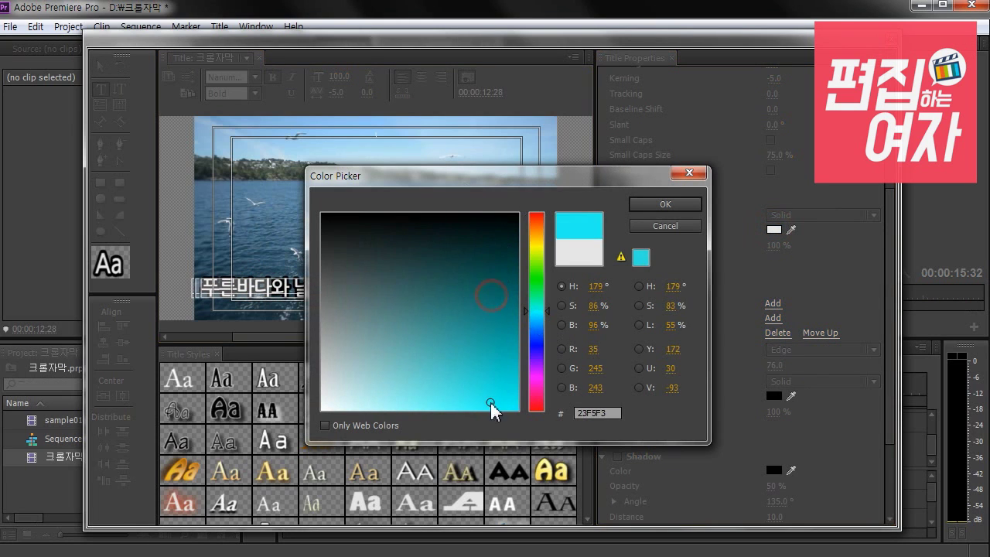
{"action": "left_click", "coordinate": [537, 327]}
{"action": "left_click", "coordinate": [501, 357]}
{"action": "left_click", "coordinate": [484, 404]}
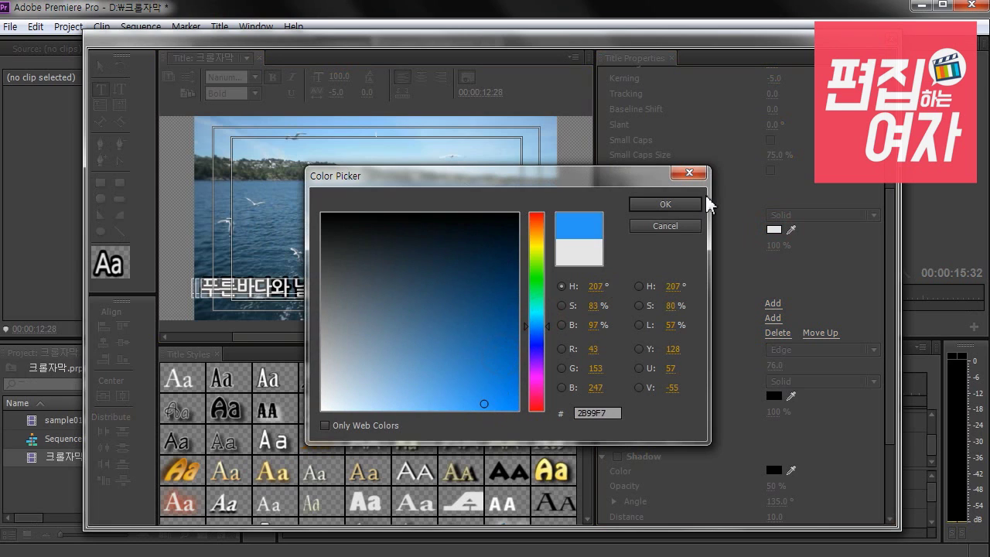
{"action": "left_click", "coordinate": [691, 203]}
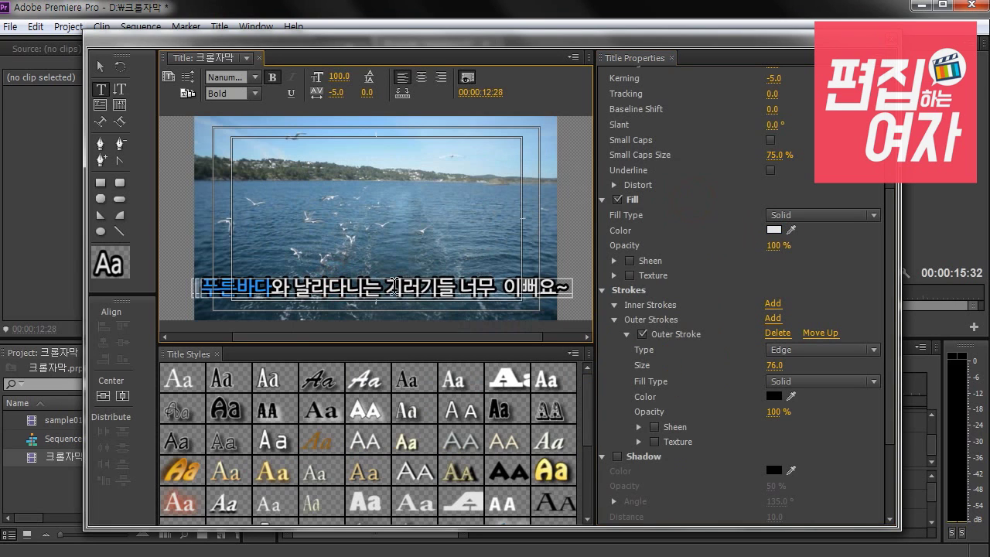
- Set the fill color of the word 기러기 to yellow FCFF00 and move the whole text slightly lower
{"action": "left_click", "coordinate": [773, 230]}
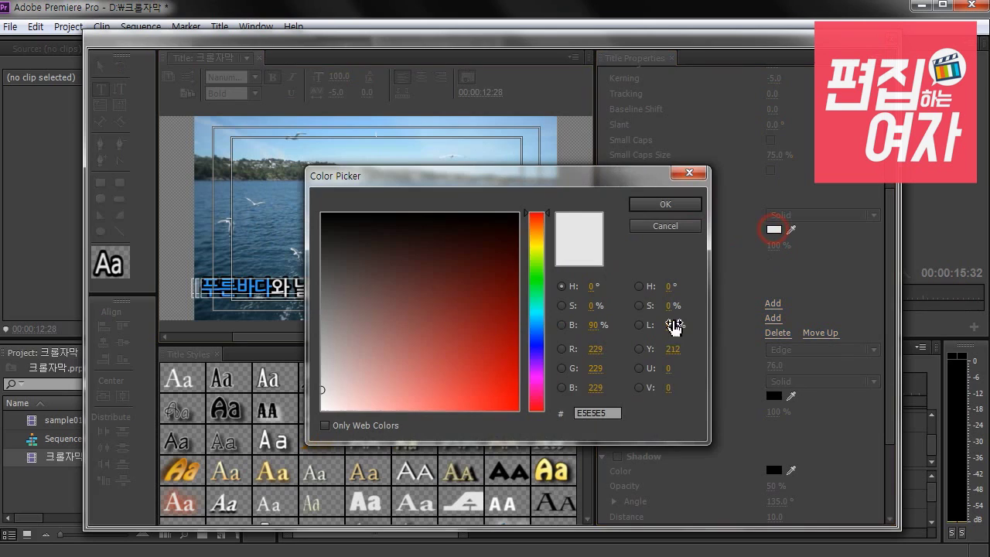
{"action": "left_click", "coordinate": [536, 247]}
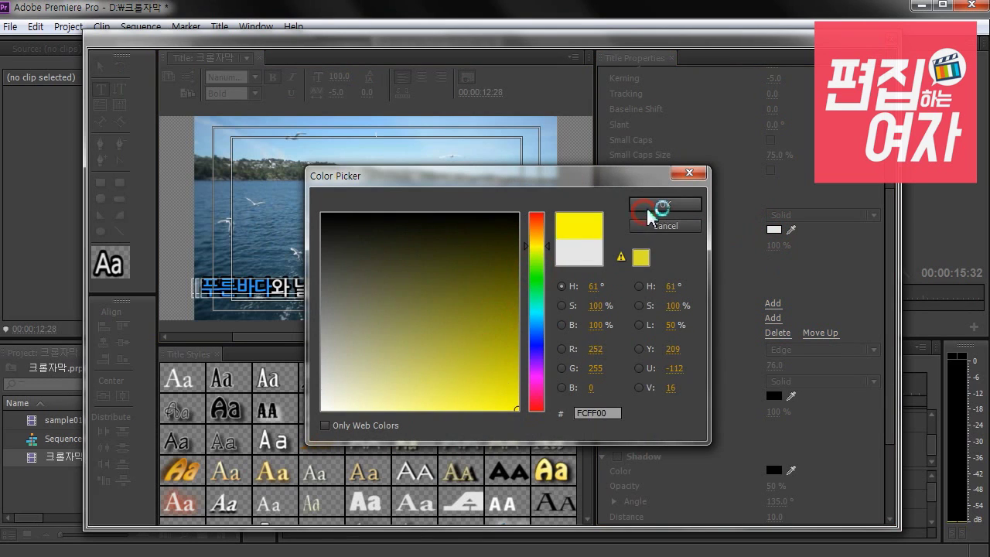
{"action": "left_click", "coordinate": [664, 203]}
{"action": "left_click", "coordinate": [101, 67]}
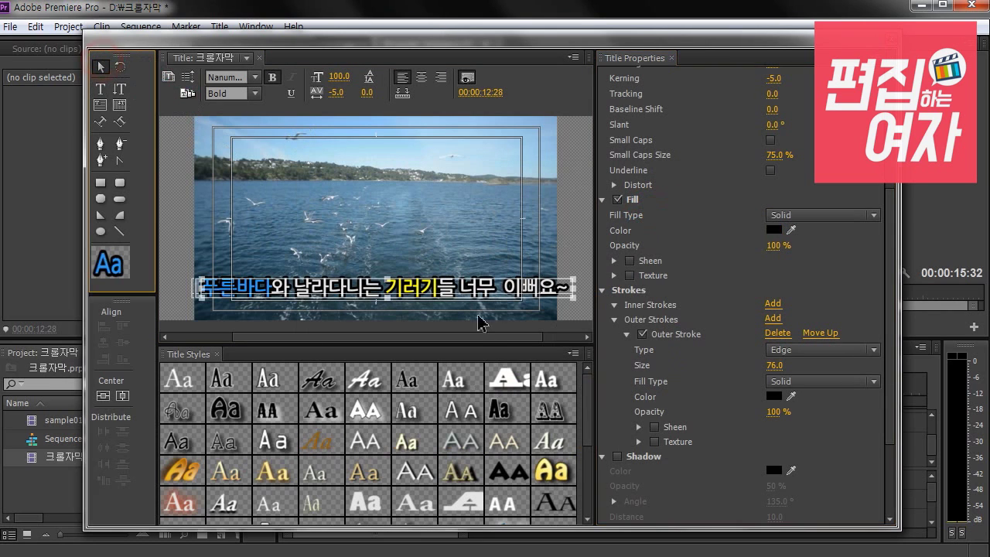
{"action": "left_click", "coordinate": [492, 301]}
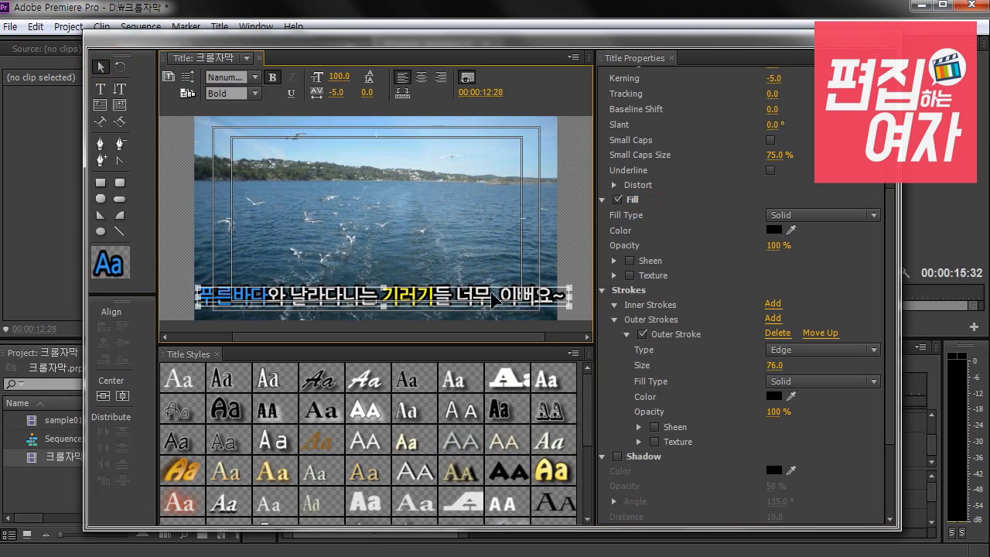
{"action": "left_click", "coordinate": [187, 84]}
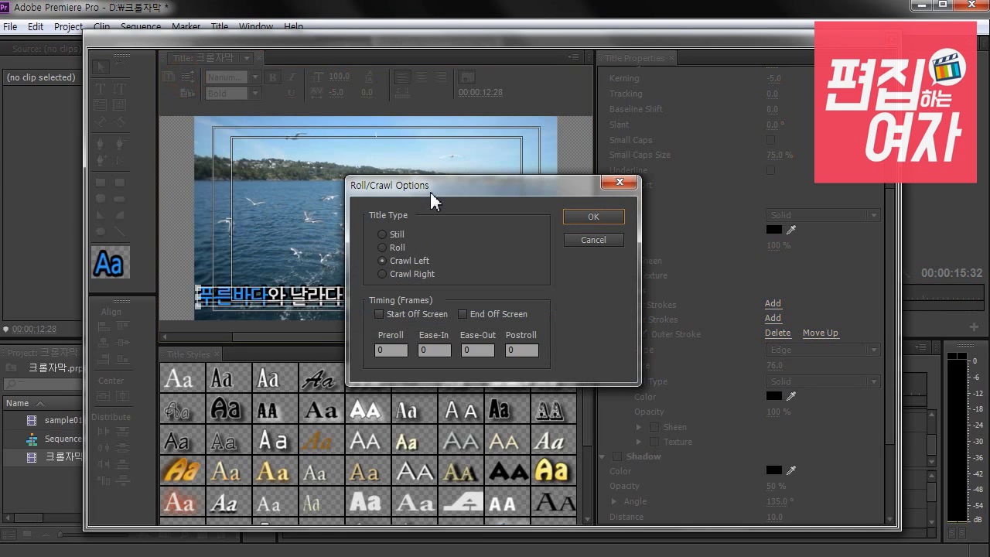
{"action": "left_click_drag", "start_coordinate": [433, 194], "coordinate": [426, 167]}
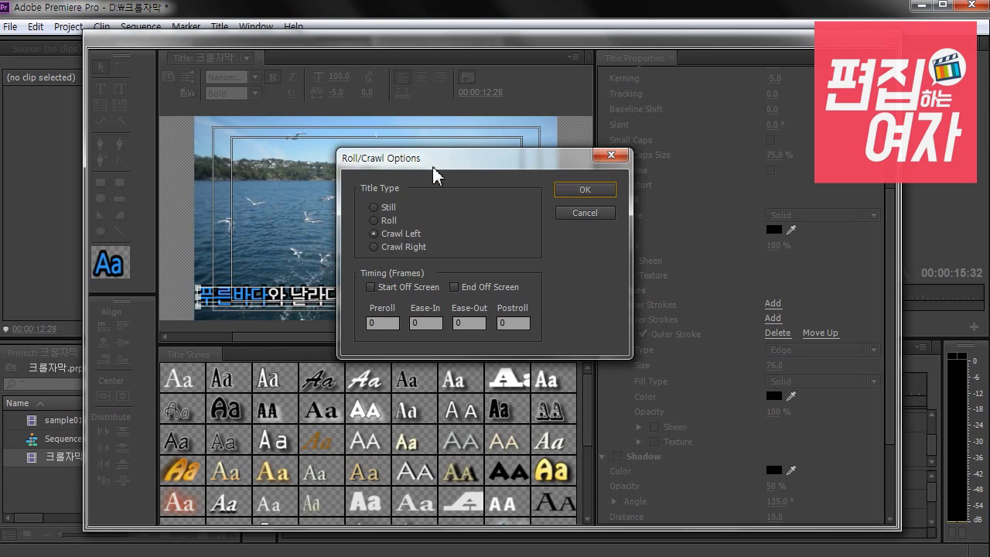
{"action": "left_click_drag", "start_coordinate": [451, 160], "coordinate": [430, 152]}
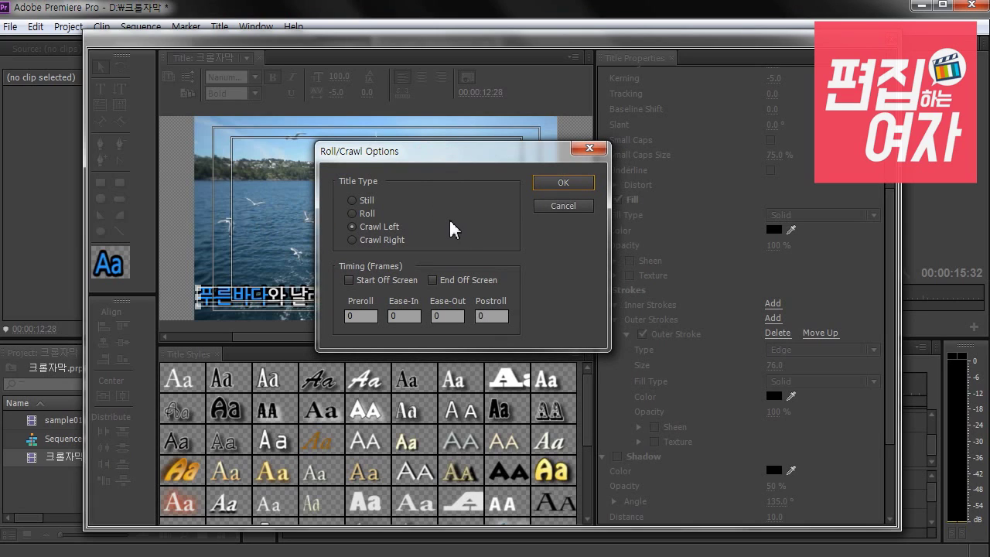
{"action": "left_click", "coordinate": [555, 204]}
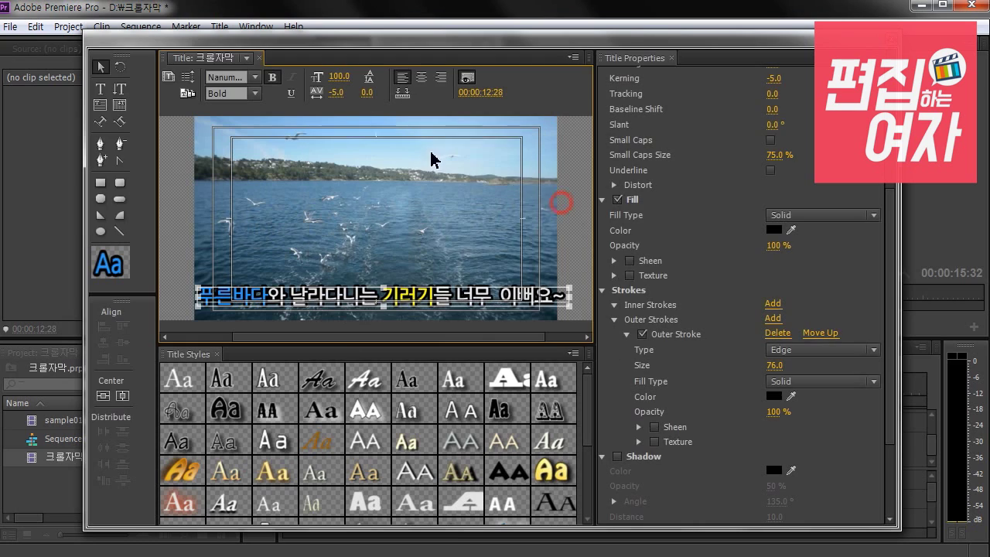
- Try the Crawl Right title type in the title's Roll/Crawl Options and set it back to Crawl Left
{"action": "left_click", "coordinate": [187, 77]}
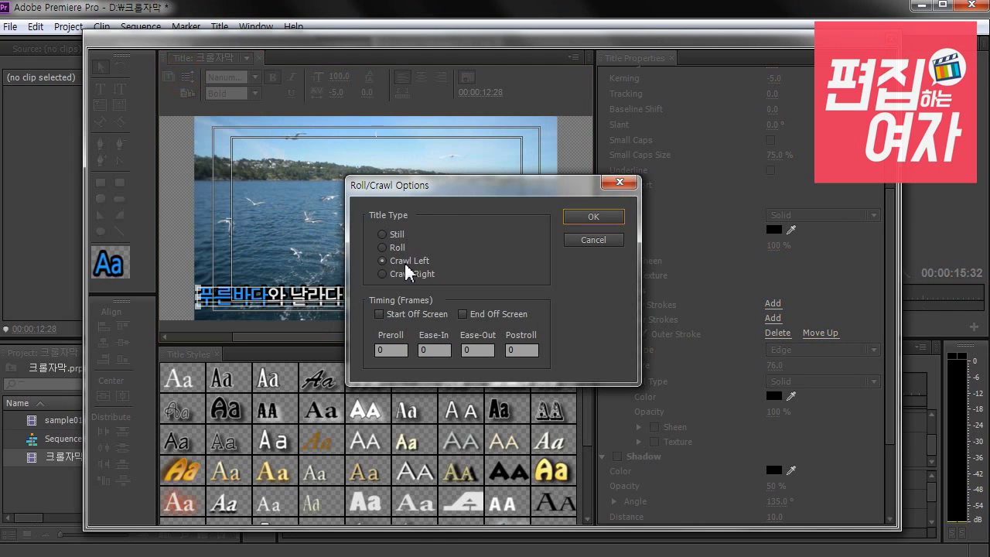
{"action": "left_click_drag", "start_coordinate": [445, 187], "coordinate": [436, 140]}
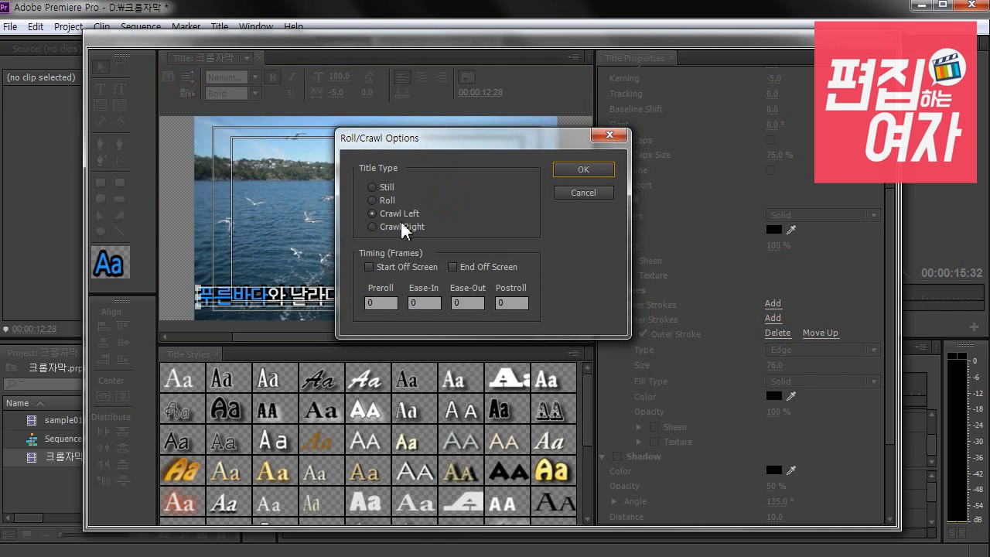
{"action": "left_click", "coordinate": [402, 227]}
{"action": "left_click", "coordinate": [409, 214]}
{"action": "left_click", "coordinate": [403, 226]}
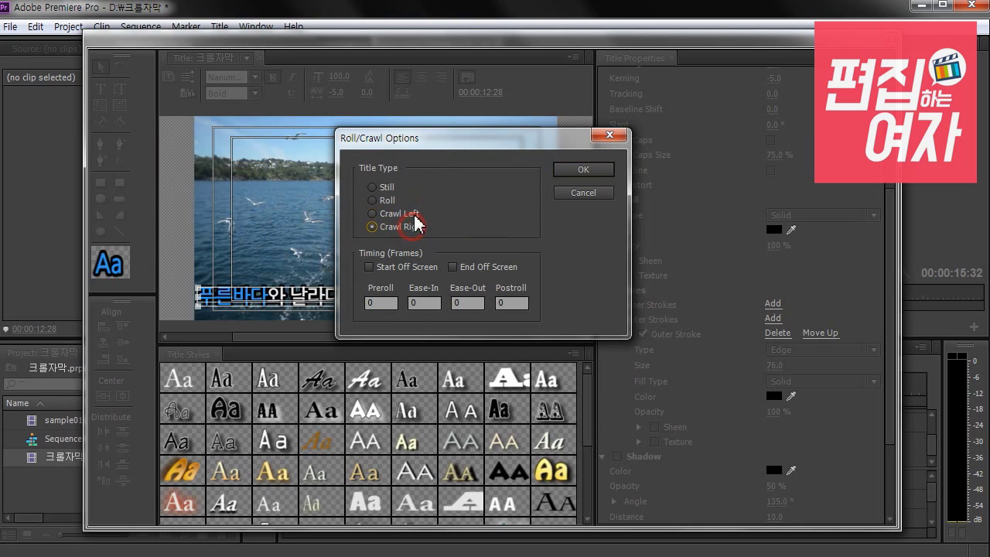
{"action": "left_click", "coordinate": [403, 214]}
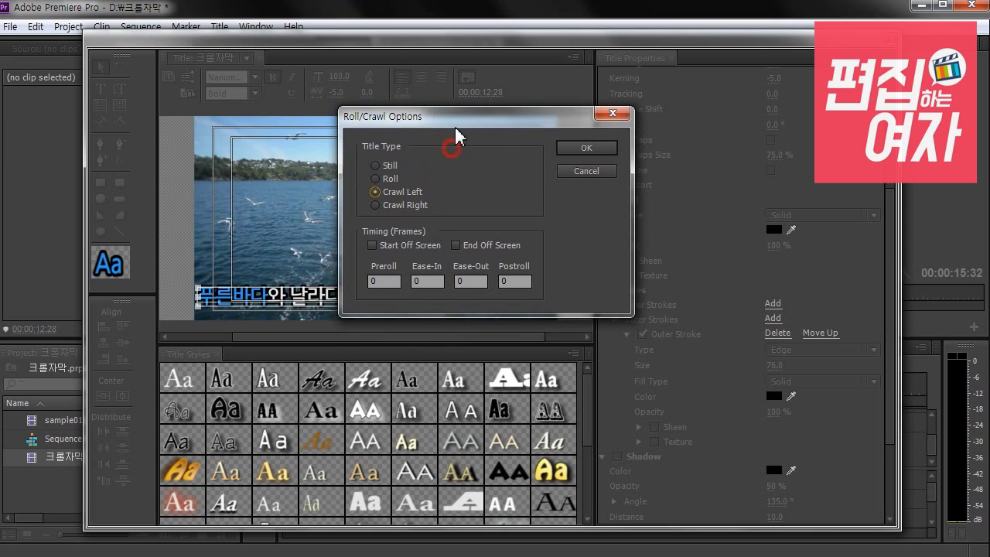
{"action": "left_click_drag", "start_coordinate": [454, 133], "coordinate": [463, 100]}
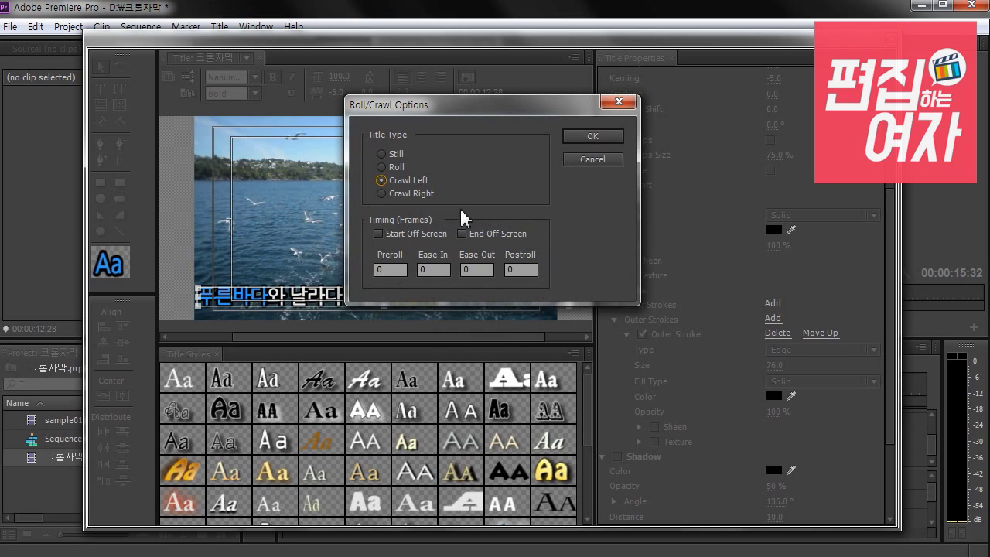
- Enable both Start Off Screen and End Off Screen for the left crawl and accept the options
{"action": "left_click", "coordinate": [409, 233]}
{"action": "left_click", "coordinate": [486, 235]}
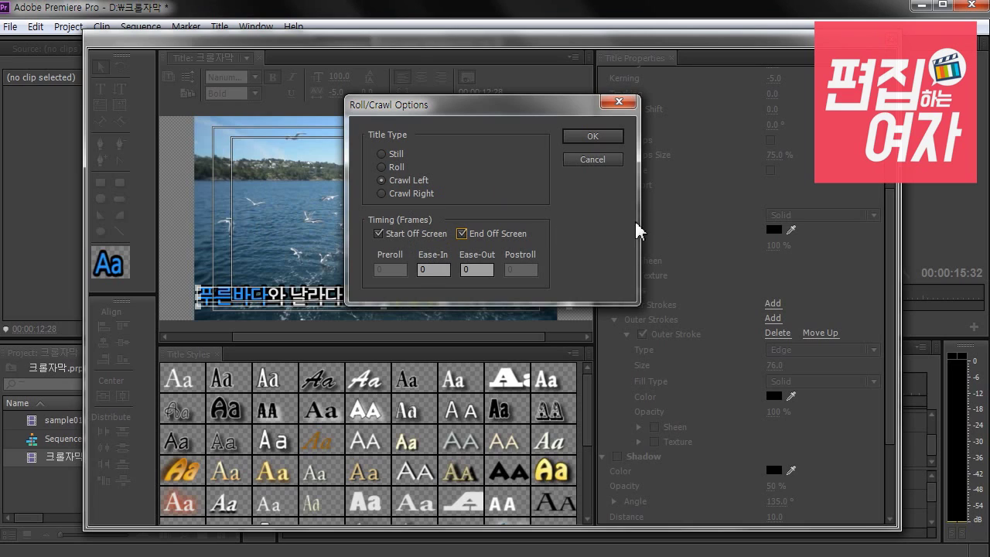
{"action": "left_click", "coordinate": [402, 237]}
{"action": "left_click", "coordinate": [397, 236]}
{"action": "left_click", "coordinate": [581, 137]}
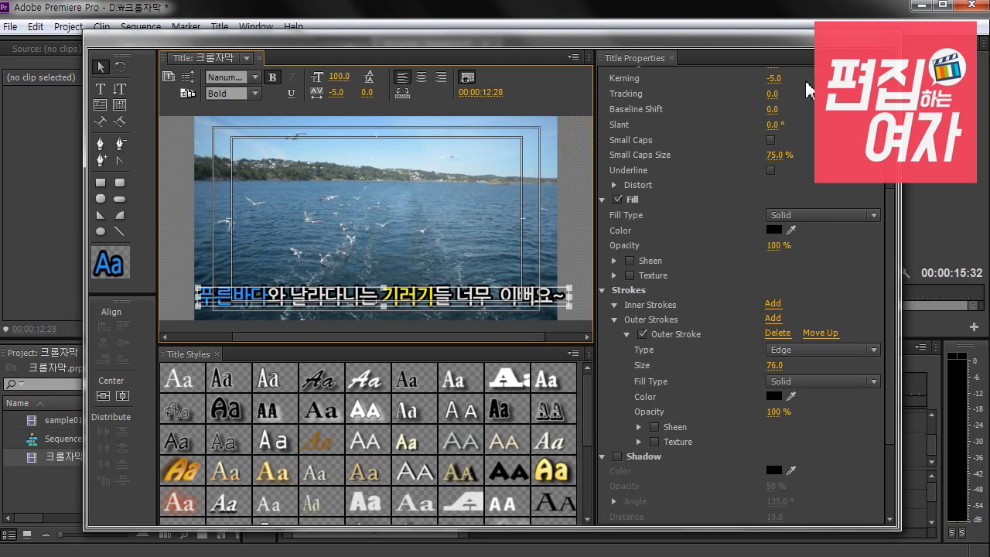
- Close the title editor, place the 크롤자막 title on Video 2 at the sequence start, and play it back
{"action": "key", "text": "ctrl+w"}
{"action": "left_click_drag", "start_coordinate": [38, 453], "coordinate": [426, 422]}
{"action": "left_click", "coordinate": [428, 384]}
{"action": "mouse_move", "coordinate": [426, 385]}
{"action": "left_mouse_down"}
{"action": "mouse_move", "coordinate": [404, 379]}
{"action": "mouse_move", "coordinate": [461, 389]}
{"action": "mouse_move", "coordinate": [427, 389]}
{"action": "left_mouse_up"}
{"action": "key", "text": "space"}
- Turn off Start Off Screen in the 크롤자막 title's crawl options and set Preroll to 30 frames
{"action": "double_click", "coordinate": [32, 455]}
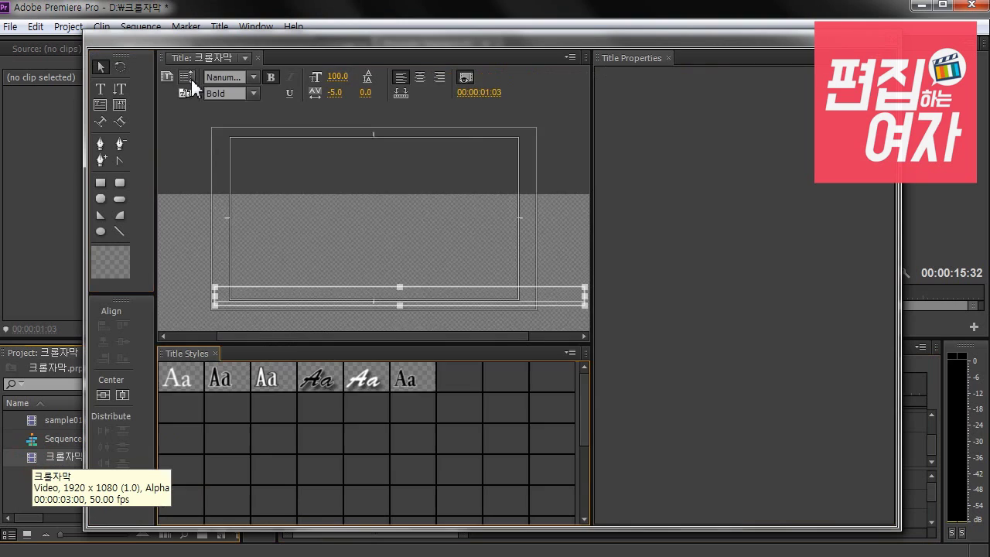
{"action": "left_click", "coordinate": [187, 76]}
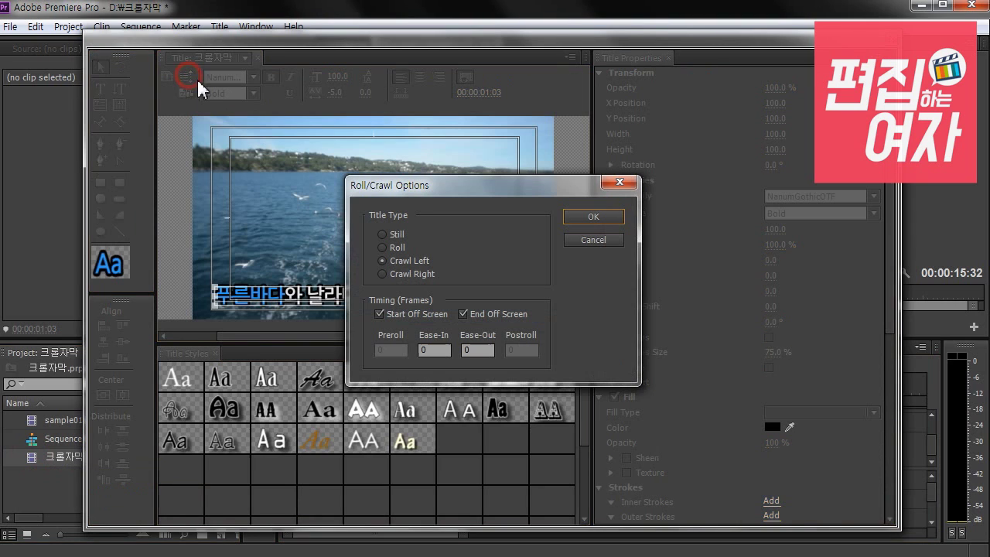
{"action": "left_click_drag", "start_coordinate": [458, 185], "coordinate": [465, 128]}
{"action": "left_click", "coordinate": [390, 259]}
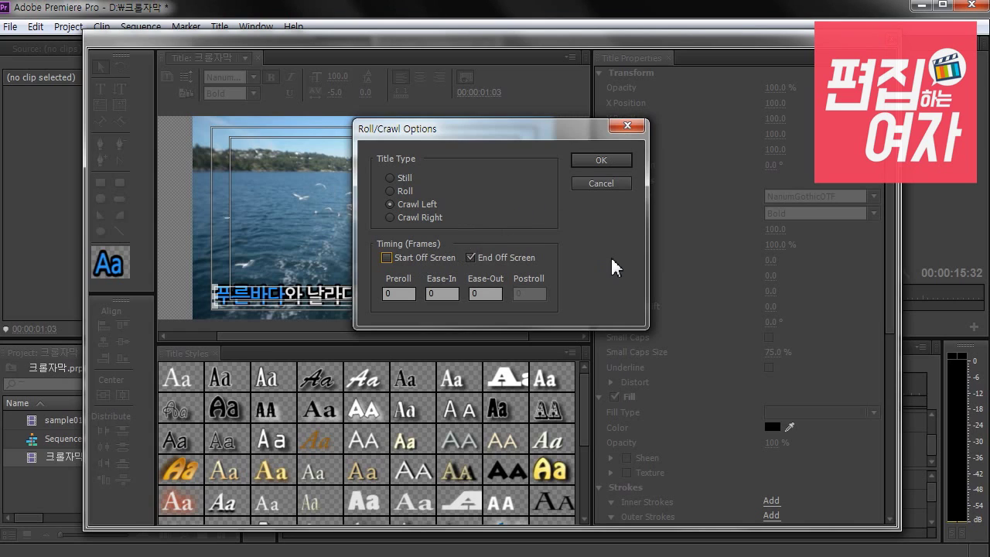
{"action": "left_click", "coordinate": [395, 294]}
{"action": "double_click", "coordinate": [396, 294]}
{"action": "type", "text": "30"}
{"action": "left_click", "coordinate": [612, 160]}
- Replace the title clip on Video 2 with the updated 크롤자막 title at the sequence start and scrub through it
{"action": "left_click", "coordinate": [20, 456]}
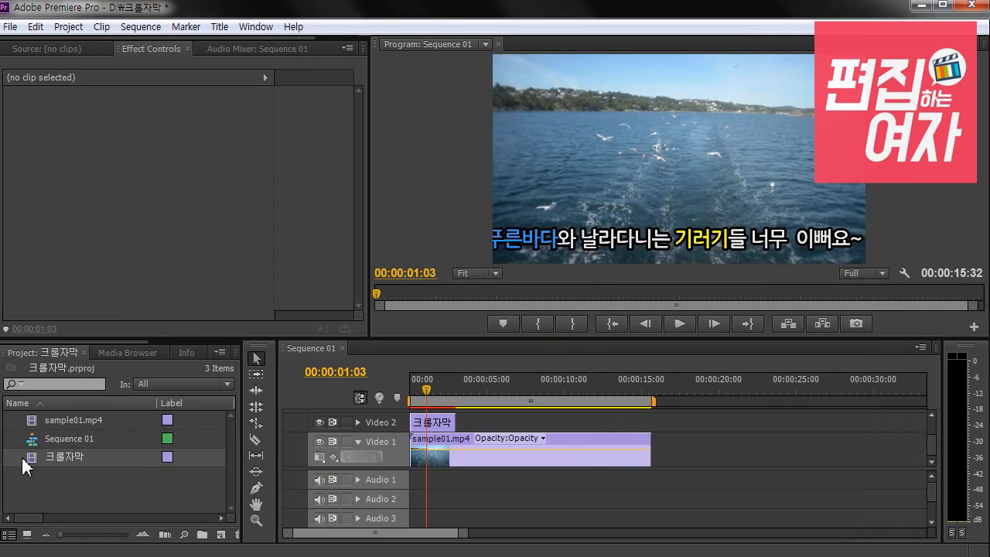
{"action": "left_click", "coordinate": [437, 423]}
{"action": "key", "text": "Delete"}
{"action": "left_click_drag", "start_coordinate": [31, 457], "coordinate": [404, 389]}
{"action": "scroll", "coordinate": [418, 462], "scroll_direction": "up", "scroll_amount": 4}
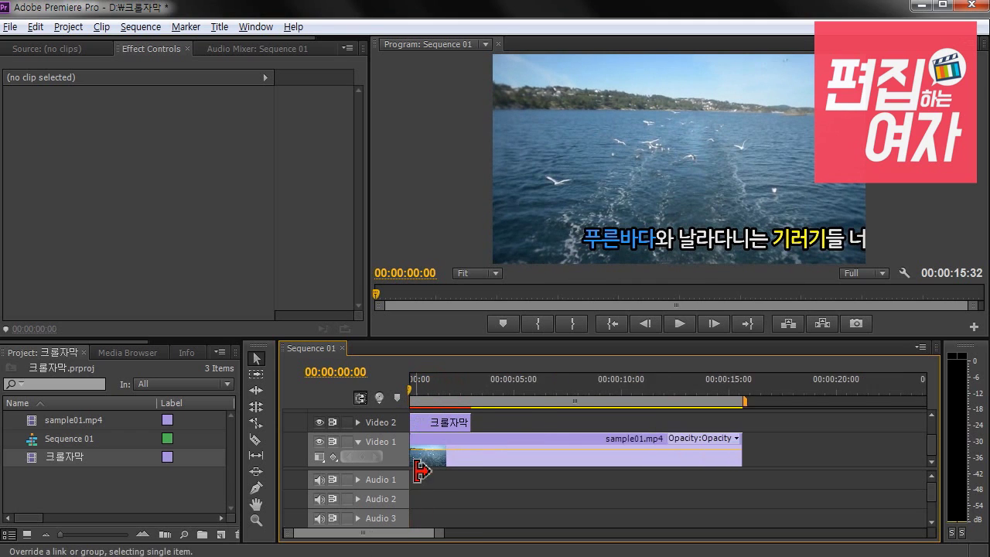
{"action": "left_click_drag", "start_coordinate": [396, 529], "coordinate": [302, 533]}
{"action": "mouse_move", "coordinate": [423, 380]}
{"action": "left_mouse_down"}
{"action": "mouse_move", "coordinate": [512, 394]}
{"action": "mouse_move", "coordinate": [432, 396]}
{"action": "mouse_move", "coordinate": [422, 394]}
{"action": "mouse_move", "coordinate": [446, 393]}
{"action": "mouse_move", "coordinate": [413, 391]}
{"action": "mouse_move", "coordinate": [406, 378]}
{"action": "left_mouse_up"}
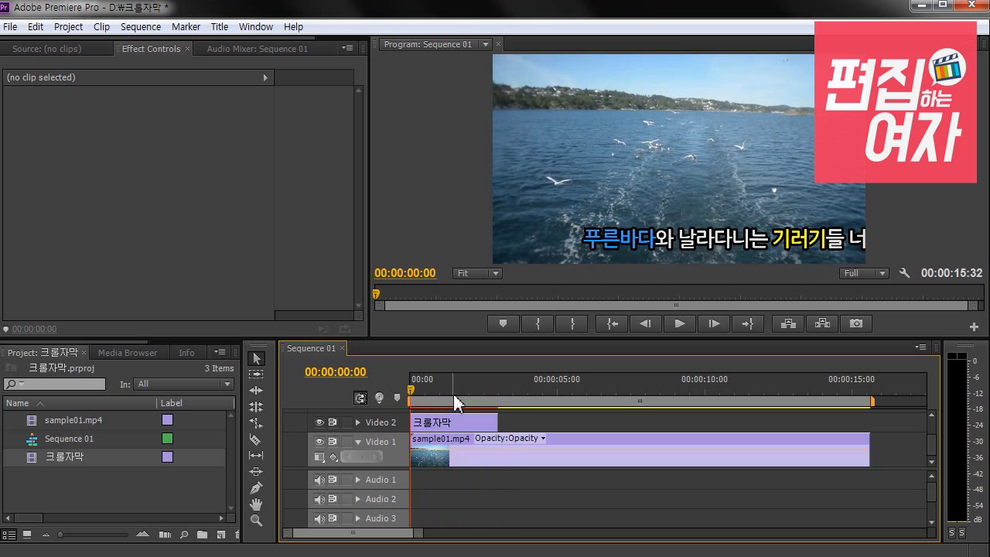
{"action": "left_click_drag", "start_coordinate": [415, 391], "coordinate": [496, 392]}
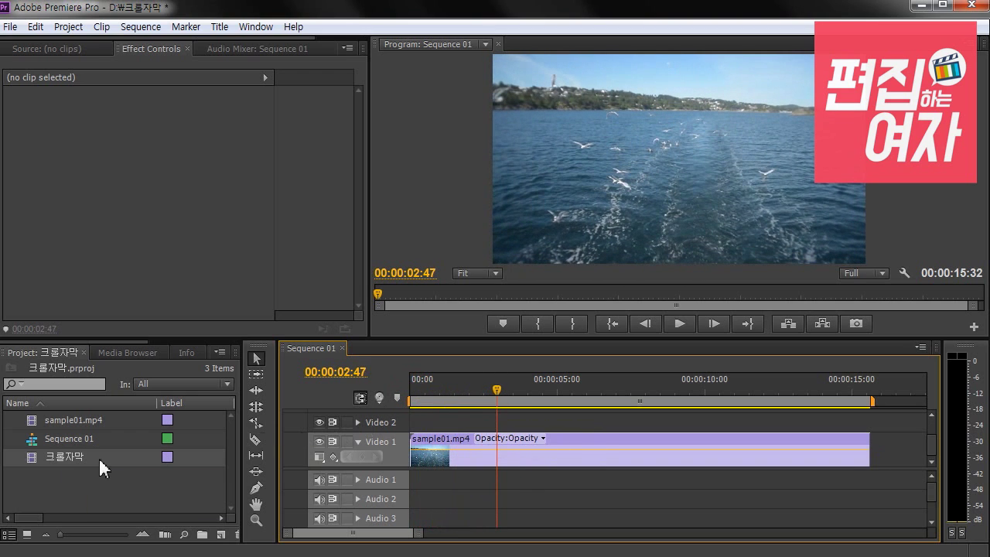
- Move the title text to about X 1276, Y 963.5, and set its crawl to Start Off Screen only with Postroll 30
{"action": "double_click", "coordinate": [31, 457]}
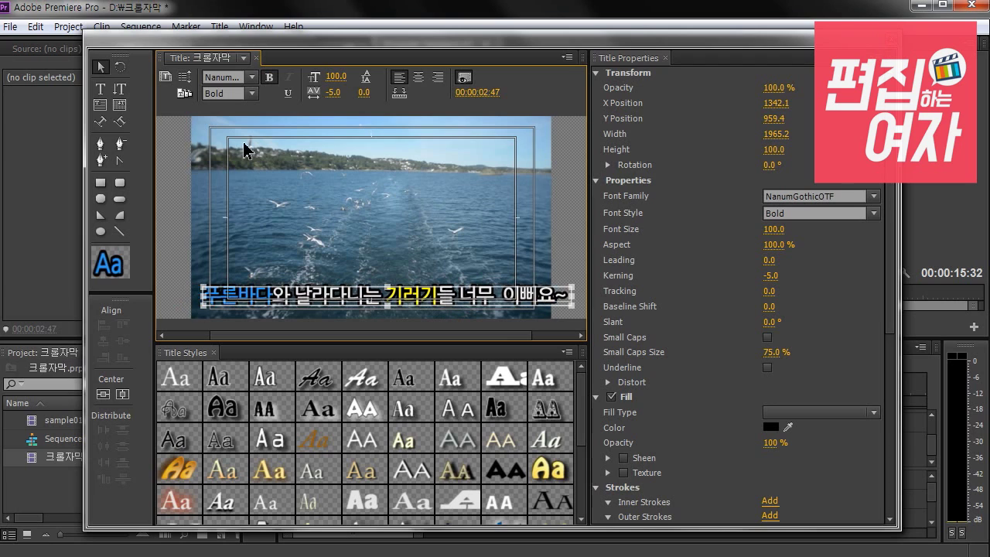
{"action": "left_click_drag", "start_coordinate": [303, 279], "coordinate": [290, 279]}
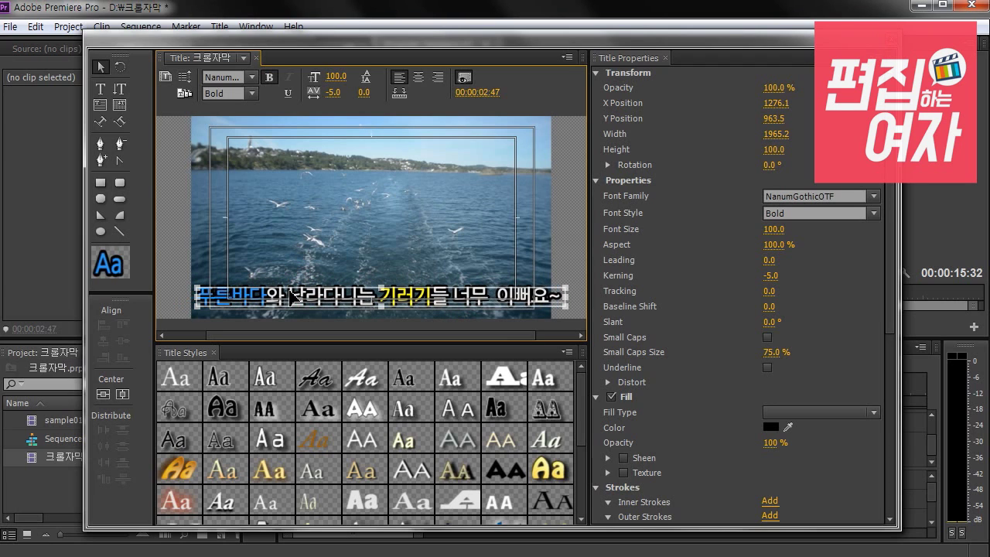
{"action": "left_click", "coordinate": [184, 77]}
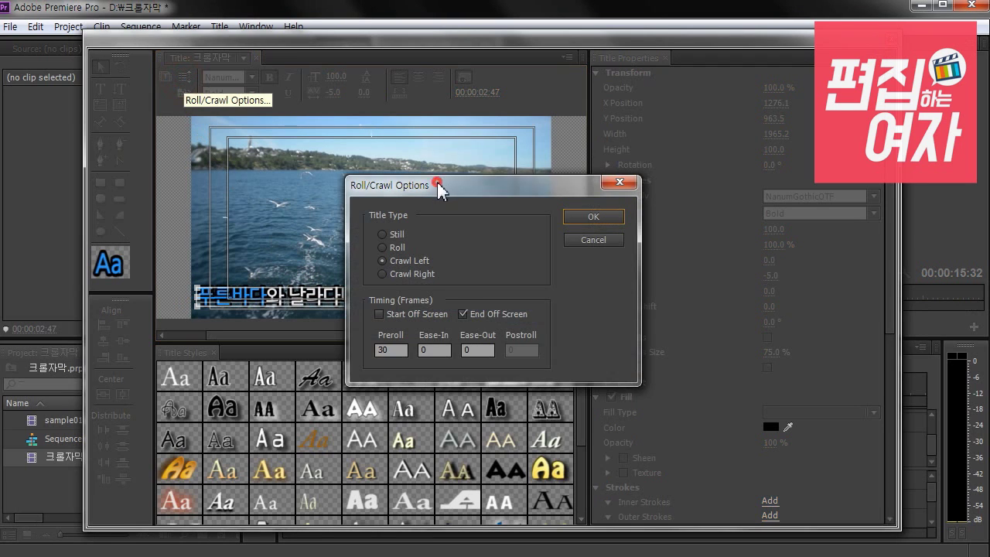
{"action": "left_click_drag", "start_coordinate": [437, 189], "coordinate": [438, 125]}
{"action": "left_click", "coordinate": [375, 285]}
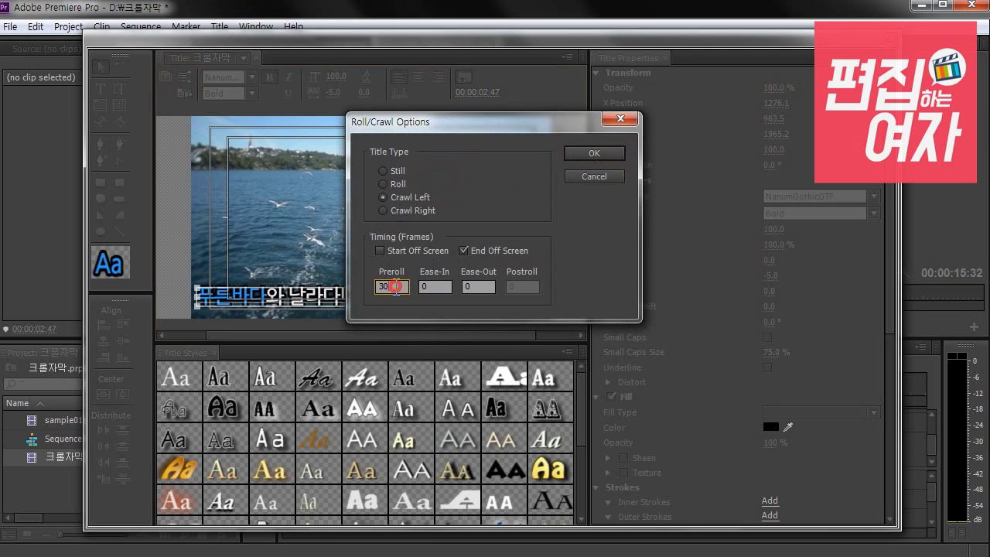
{"action": "left_click", "coordinate": [398, 247]}
{"action": "left_click", "coordinate": [485, 247]}
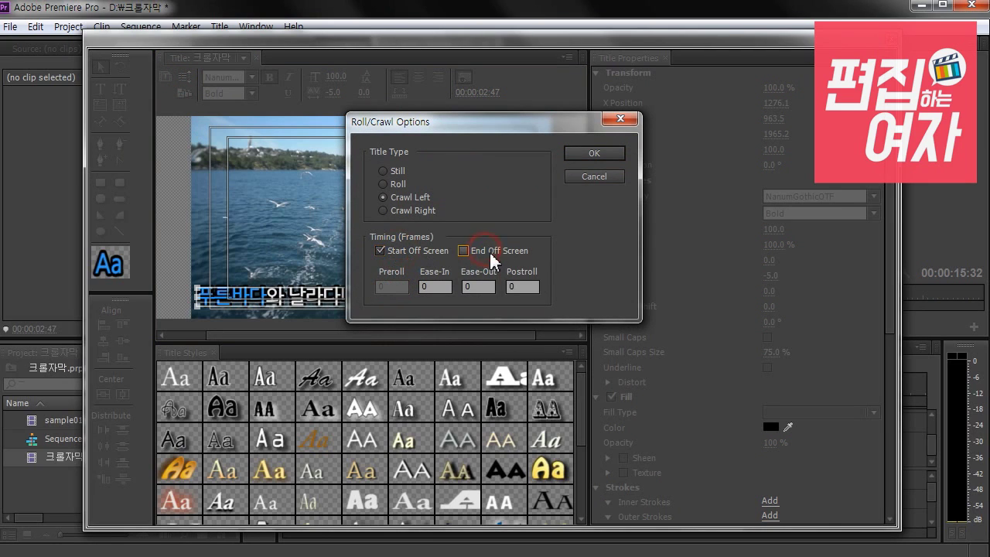
{"action": "left_click", "coordinate": [527, 285]}
{"action": "type", "text": "30"}
{"action": "left_click_drag", "start_coordinate": [506, 286], "coordinate": [530, 286]}
{"action": "double_click", "coordinate": [523, 287]}
{"action": "left_click", "coordinate": [593, 153]}
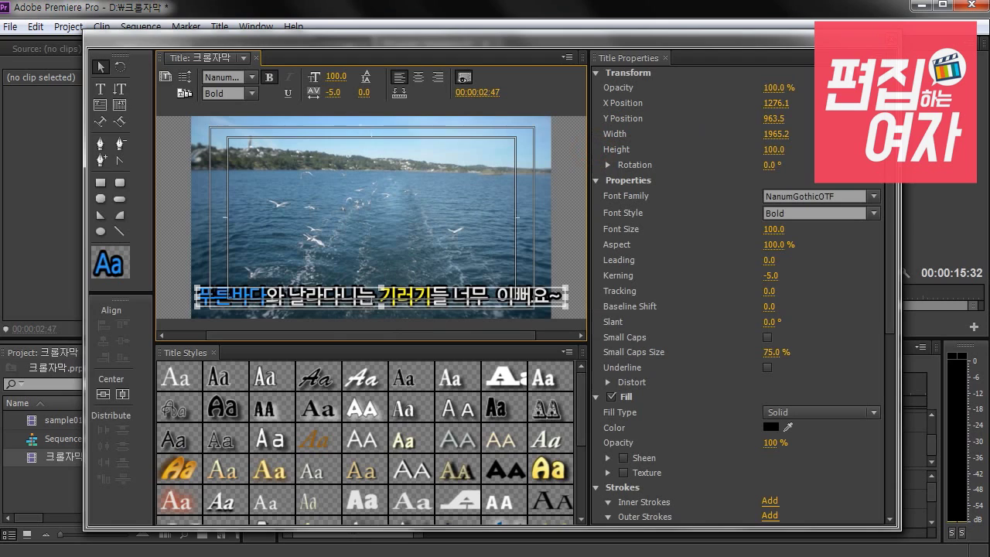
- Close the title editor, place the 크롤자막 title on Video 2 at the sequence start, and return the playhead to 00:00:00:00
{"action": "left_click", "coordinate": [888, 35]}
{"action": "left_click_drag", "start_coordinate": [33, 455], "coordinate": [414, 422]}
{"action": "mouse_move", "coordinate": [402, 388]}
{"action": "left_mouse_down"}
{"action": "mouse_move", "coordinate": [504, 408]}
{"action": "mouse_move", "coordinate": [409, 402]}
{"action": "mouse_move", "coordinate": [472, 402]}
{"action": "mouse_move", "coordinate": [447, 379]}
{"action": "mouse_move", "coordinate": [410, 390]}
{"action": "mouse_move", "coordinate": [469, 389]}
{"action": "mouse_move", "coordinate": [388, 381]}
{"action": "left_mouse_up"}
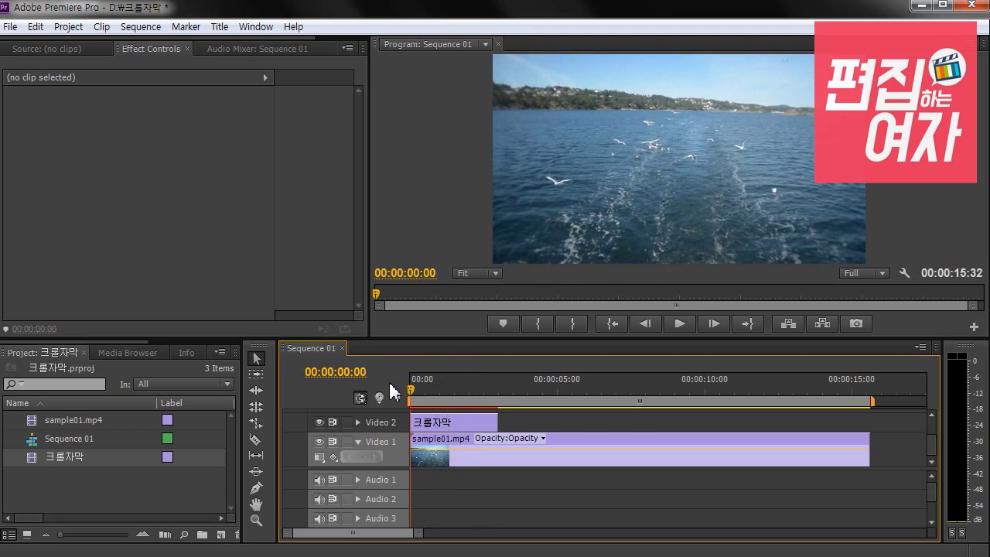
- Re-enable End Off Screen alongside Start Off Screen in the 크롤자막 title's crawl options and accept them
{"action": "double_click", "coordinate": [25, 457]}
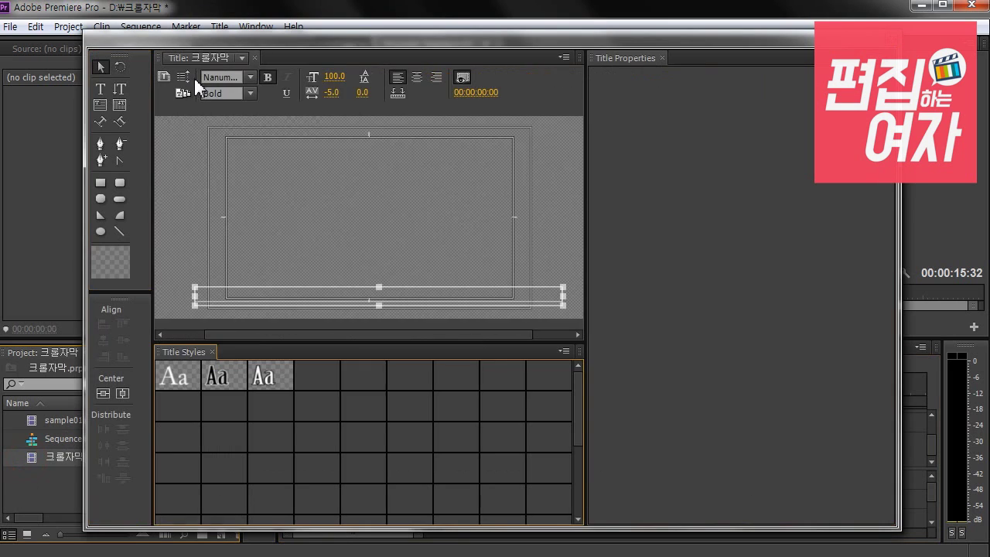
{"action": "left_click", "coordinate": [184, 78]}
{"action": "left_click", "coordinate": [463, 313]}
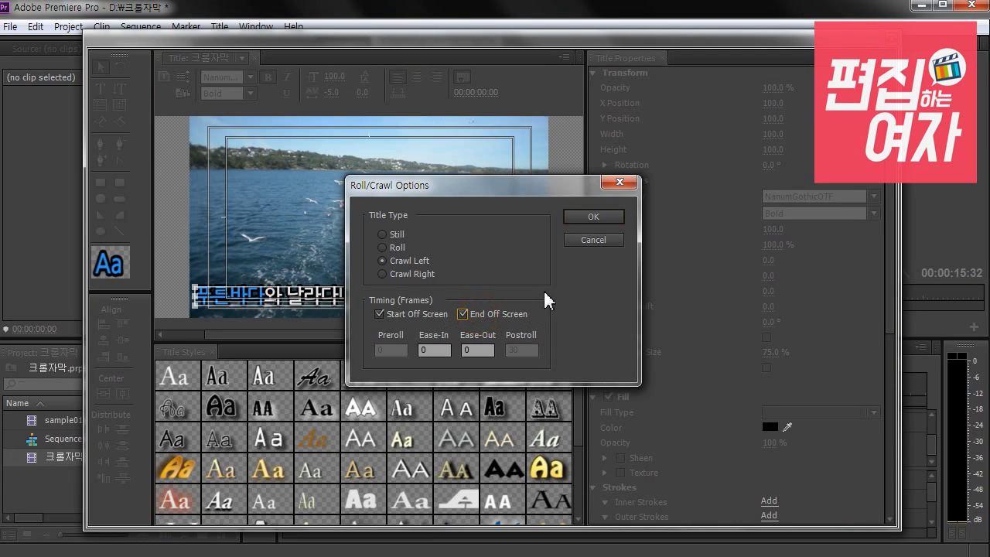
{"action": "left_click_drag", "start_coordinate": [446, 189], "coordinate": [530, 322]}
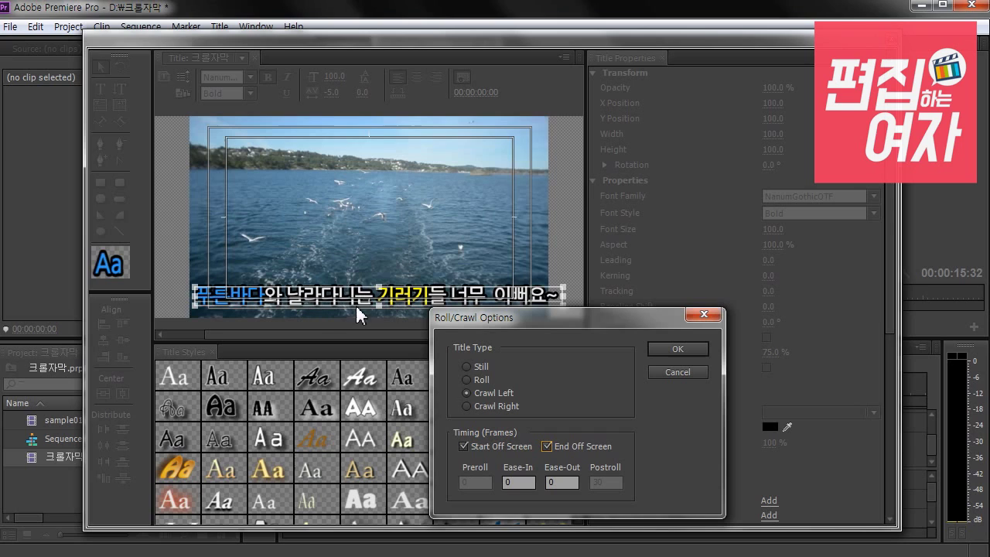
{"action": "left_click_drag", "start_coordinate": [479, 314], "coordinate": [430, 186]}
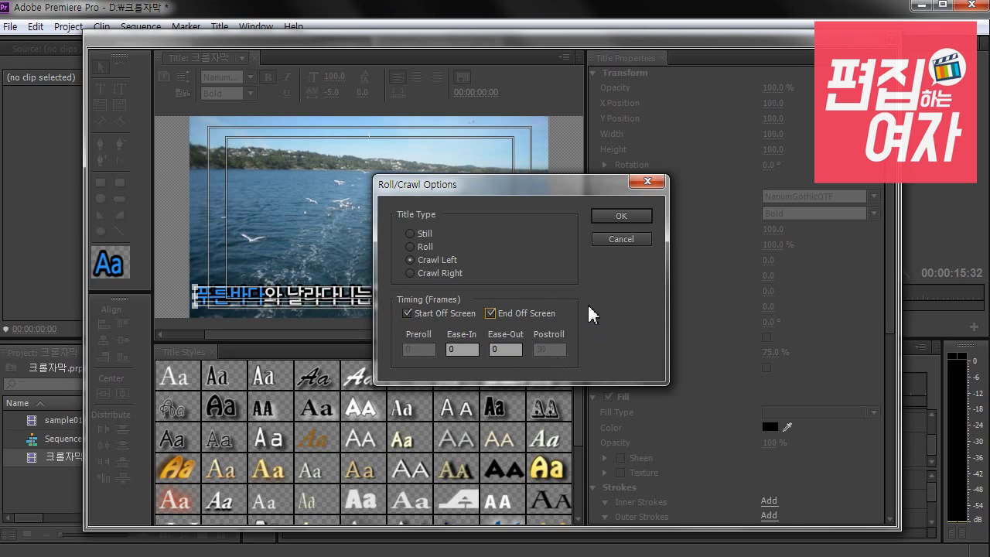
{"action": "left_click", "coordinate": [618, 217]}
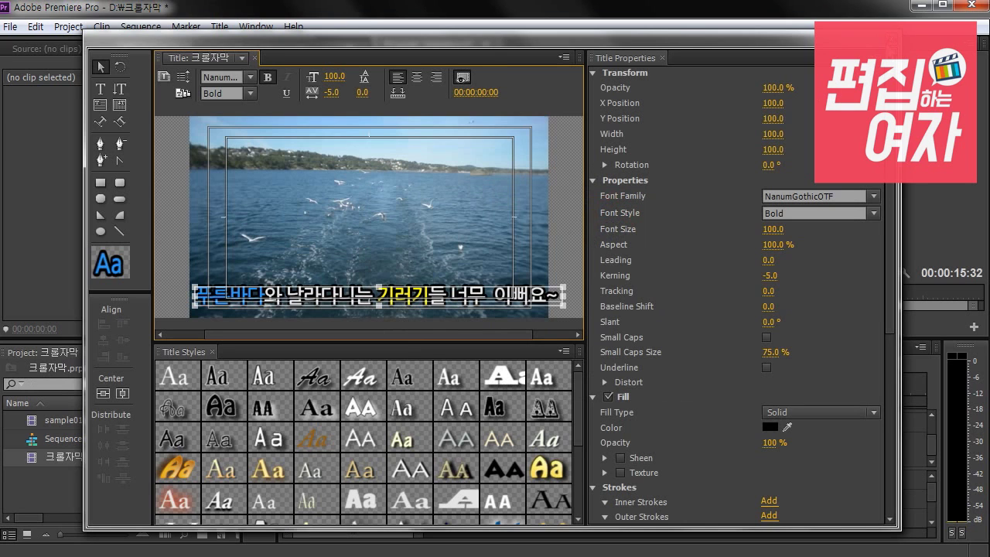
{"action": "left_click", "coordinate": [183, 76]}
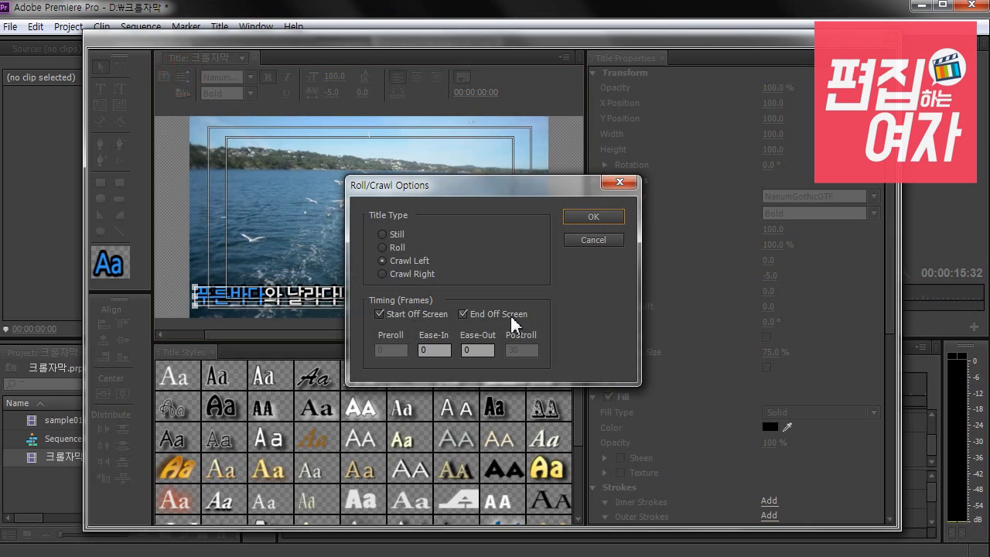
{"action": "left_click", "coordinate": [610, 217]}
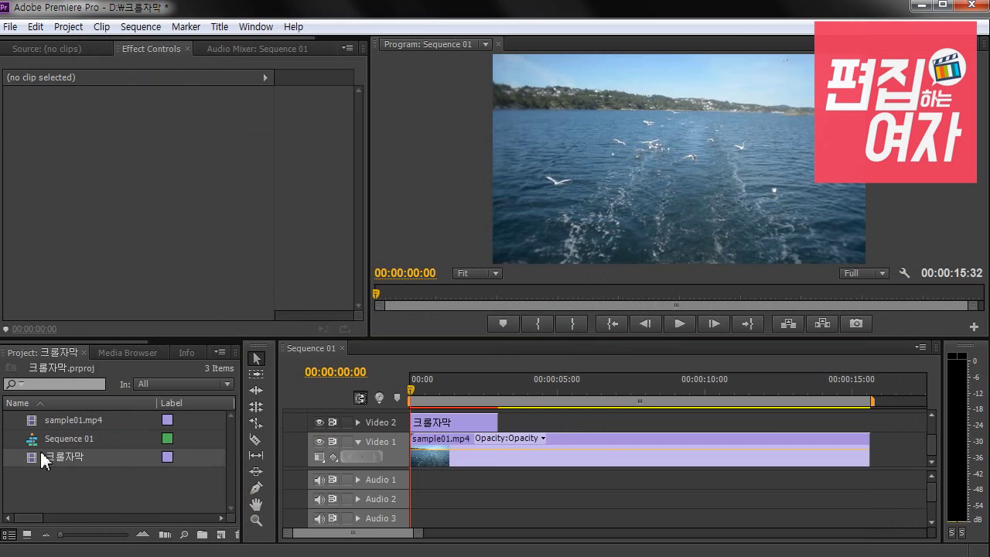
- Undo the first placement of the edited title and place 크롤자막 on Video 2 at the start of the sequence
{"action": "left_click_drag", "start_coordinate": [66, 456], "coordinate": [454, 427]}
{"action": "key", "text": "ctrl+z"}
{"action": "left_click_drag", "start_coordinate": [40, 456], "coordinate": [412, 411]}
{"action": "left_click", "coordinate": [416, 394]}
- Make two copies of the 크롤자막 title in the project and enlarge the project panel's area
{"action": "left_click", "coordinate": [31, 458]}
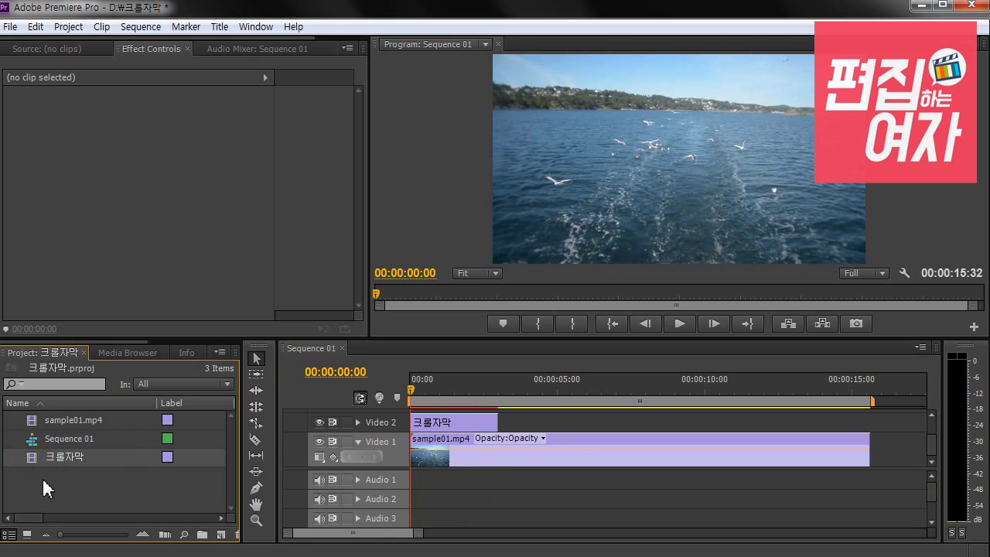
{"action": "left_click", "coordinate": [43, 479]}
{"action": "left_click", "coordinate": [33, 461]}
{"action": "key", "text": "ctrl+v"}
{"action": "key", "text": "ctrl+v"}
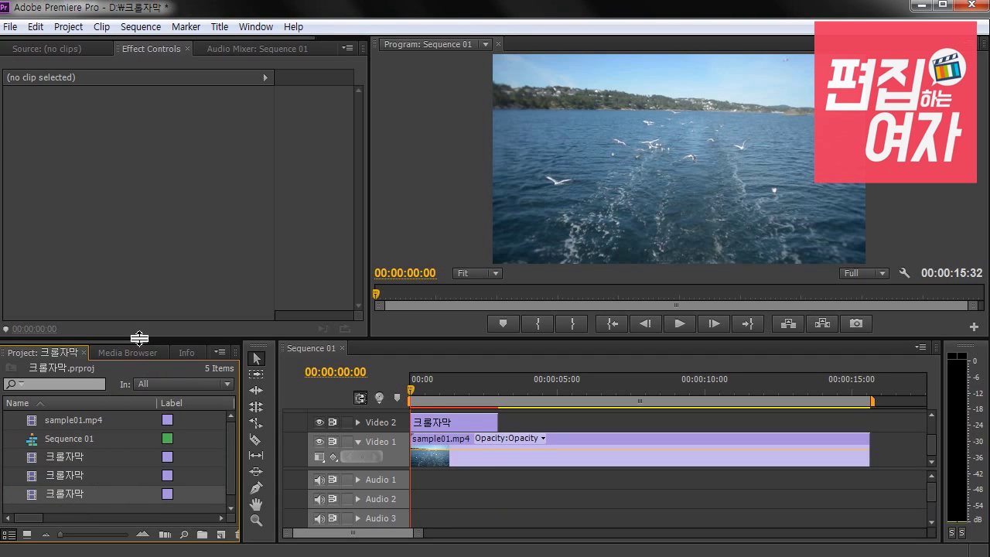
{"action": "left_click_drag", "start_coordinate": [139, 338], "coordinate": [139, 298]}
- Rename the first of the three 크롤자막 titles in the project as 크롤자막 - 왼쪽
{"action": "left_click", "coordinate": [81, 422]}
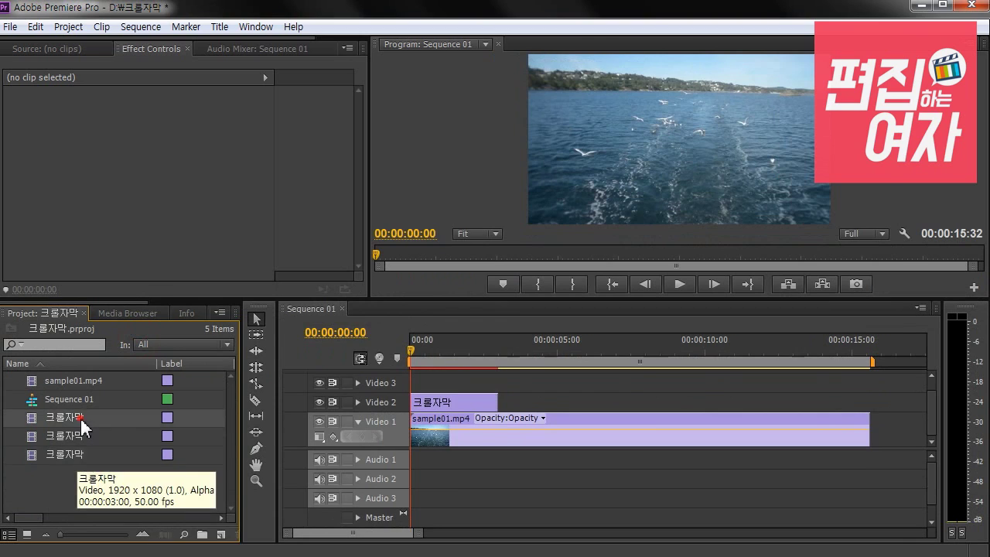
{"action": "double_click", "coordinate": [81, 422]}
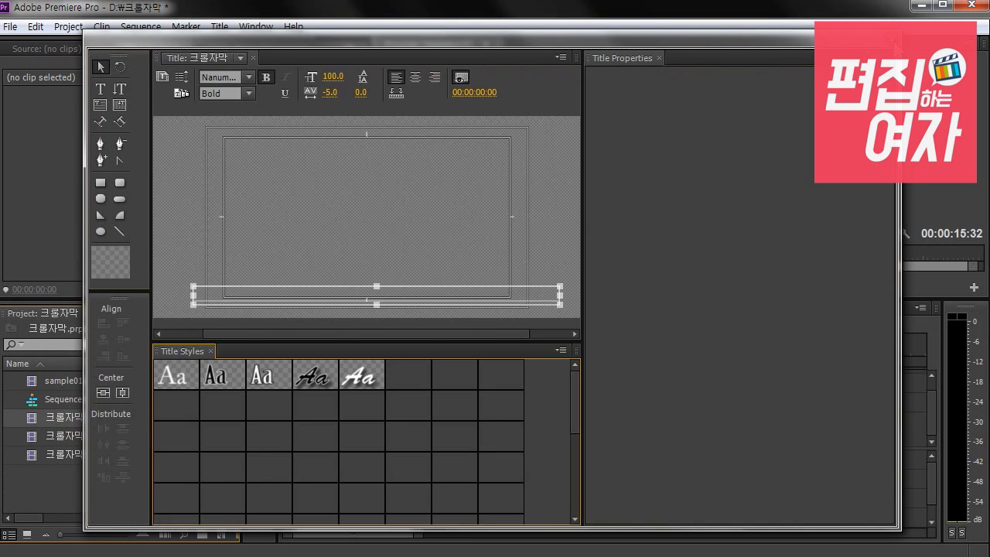
{"action": "left_click", "coordinate": [894, 40]}
{"action": "left_click", "coordinate": [80, 420]}
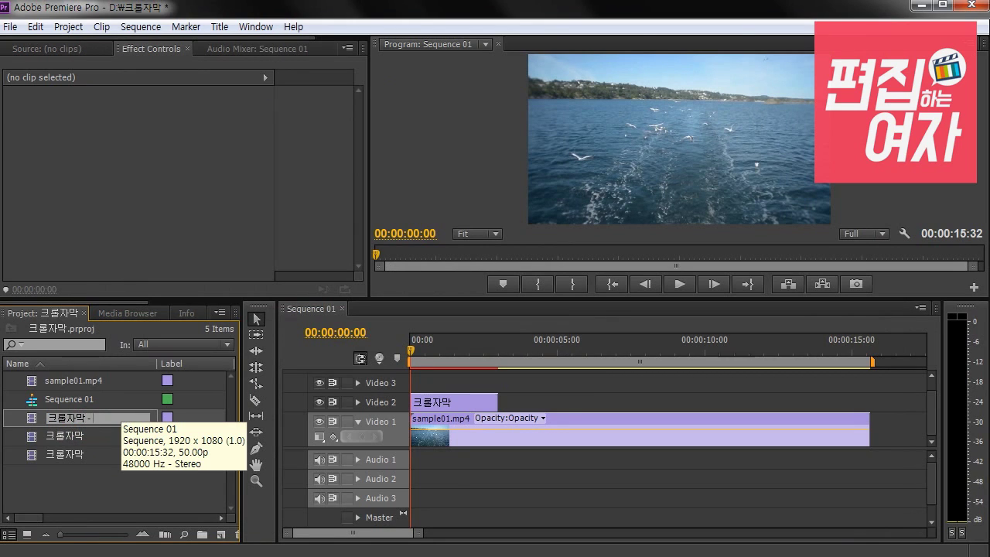
{"action": "key", "text": "Return"}
- Rename the second 크롤자막 title in the project as 크롤자막 -오른쪽
{"action": "left_click", "coordinate": [82, 436]}
{"action": "left_click", "coordinate": [81, 437]}
{"action": "left_click", "coordinate": [99, 437]}
{"action": "type", "text": "-오른쪽"}
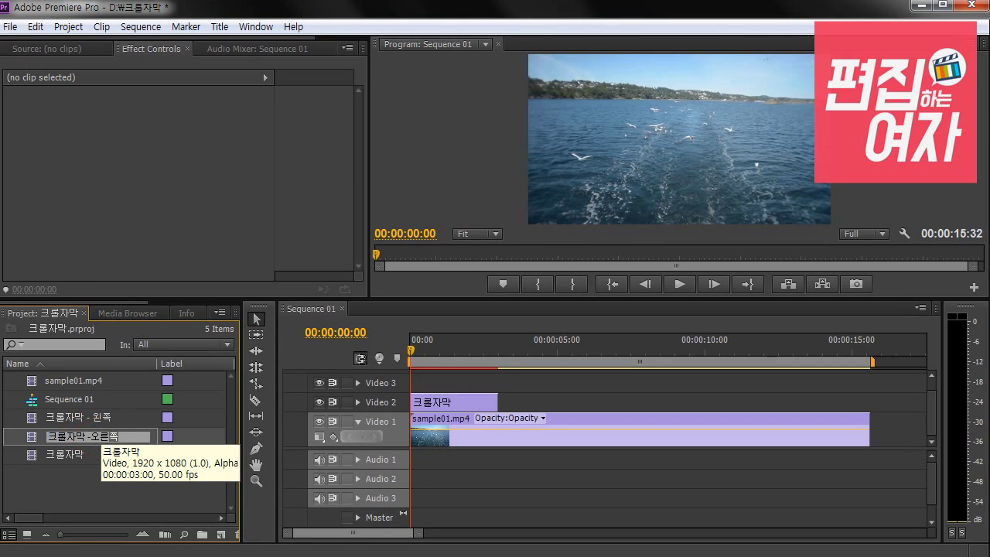
- Rename the remaining 크롤자막 title in the project as 크롤자막 -가운데
{"action": "left_click", "coordinate": [77, 456]}
{"action": "left_click", "coordinate": [84, 455]}
{"action": "type", "text": "-가운데"}
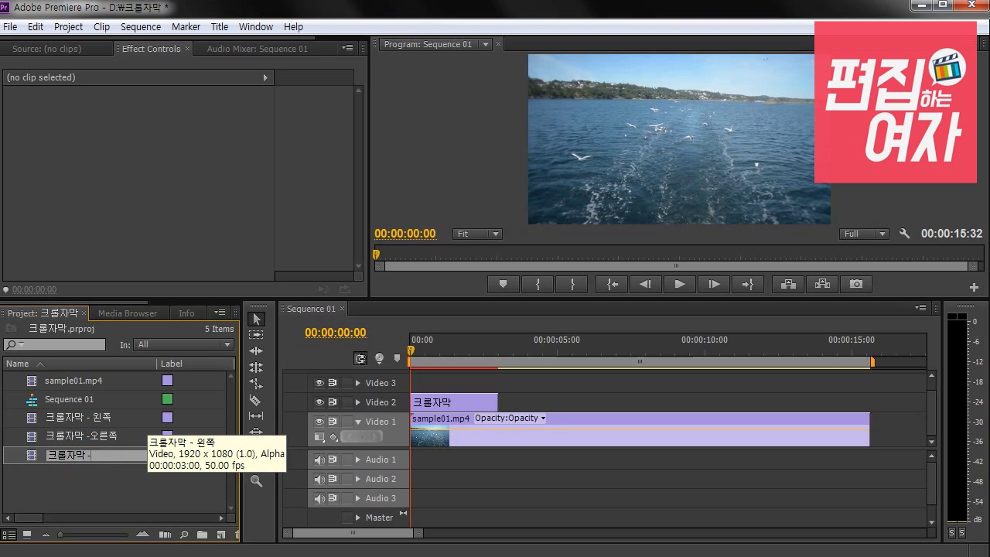
{"action": "left_click", "coordinate": [114, 488]}
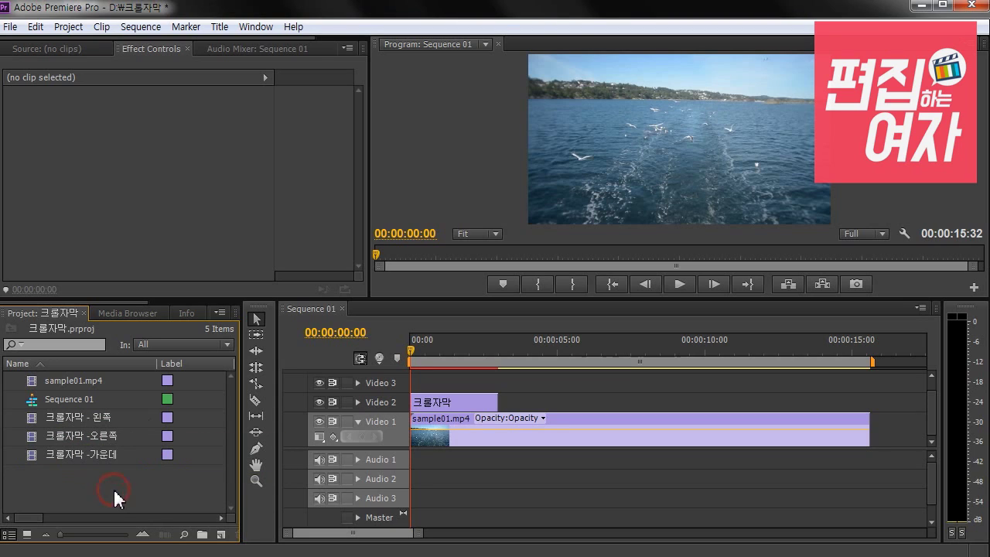
- Open the 크롤자막 - 왼쪽 title and move its text along the frame's lower edge to about X 1180, Y 1009
{"action": "double_click", "coordinate": [32, 418]}
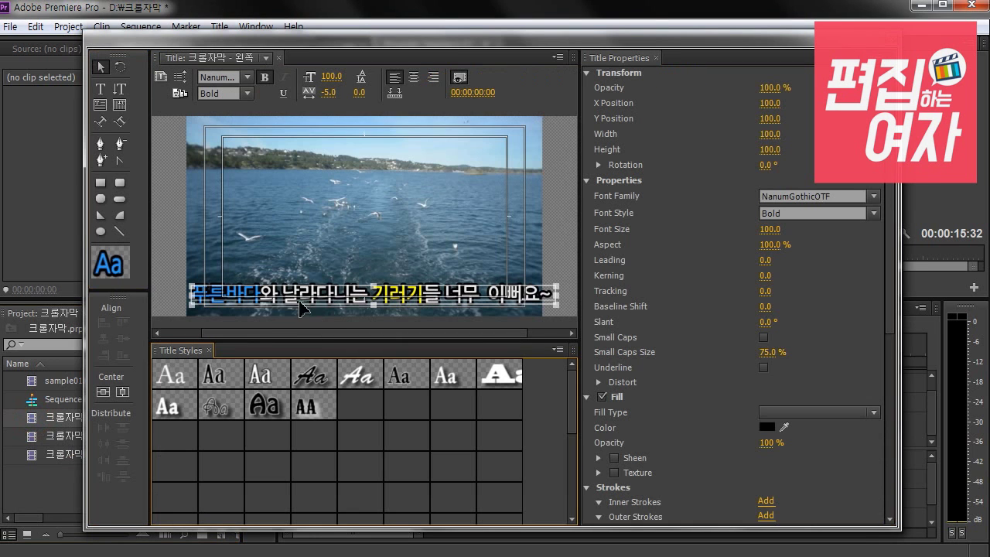
{"action": "left_click_drag", "start_coordinate": [231, 300], "coordinate": [220, 331]}
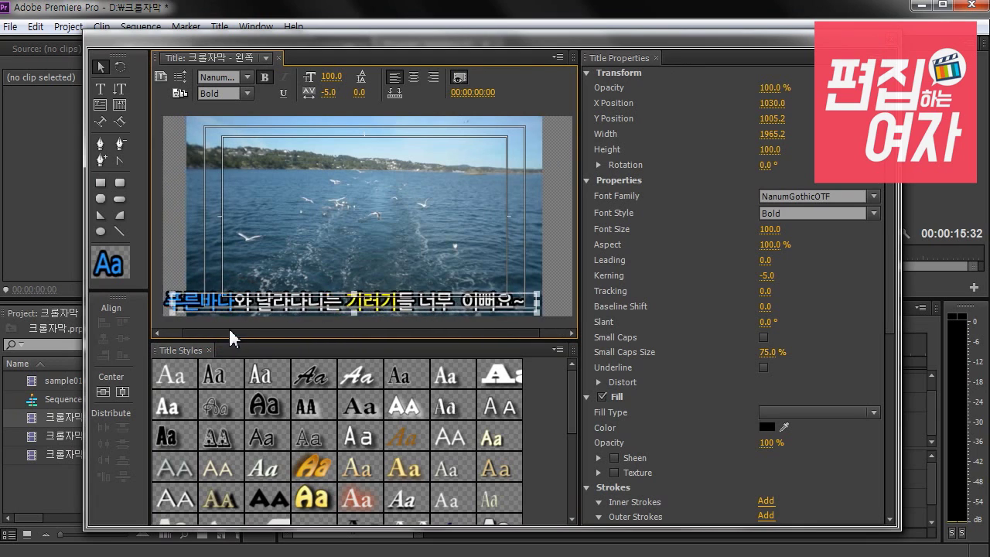
{"action": "left_click_drag", "start_coordinate": [226, 306], "coordinate": [223, 305]}
{"action": "left_click_drag", "start_coordinate": [223, 307], "coordinate": [254, 307]}
- Insert (왼쪽) in front of 푸른바다 in the title text
{"action": "key", "text": "t"}
{"action": "left_click", "coordinate": [223, 302]}
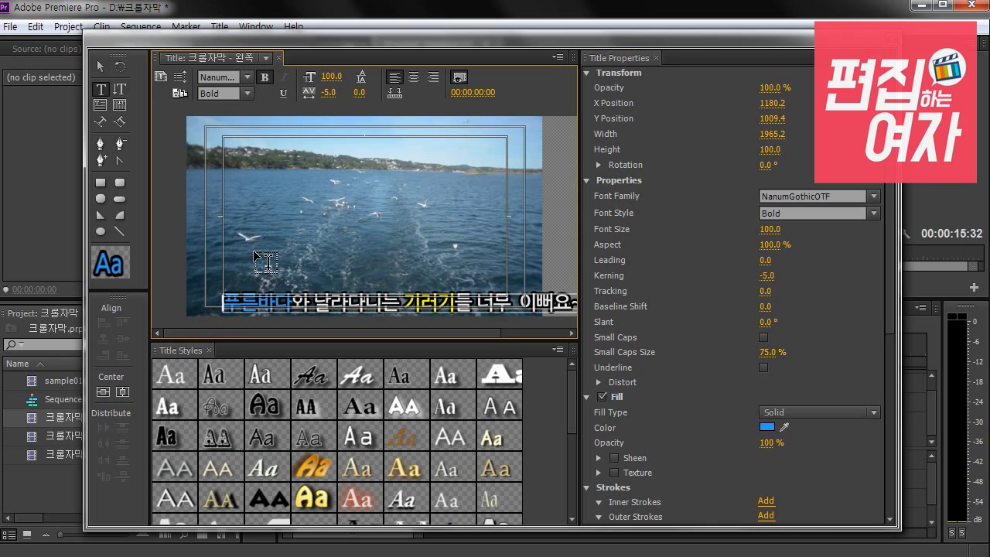
{"action": "type", "text": "("}
{"action": "type", "text": "흰"}
{"action": "type", "text": "쪽)"}
{"action": "left_click", "coordinate": [101, 67]}
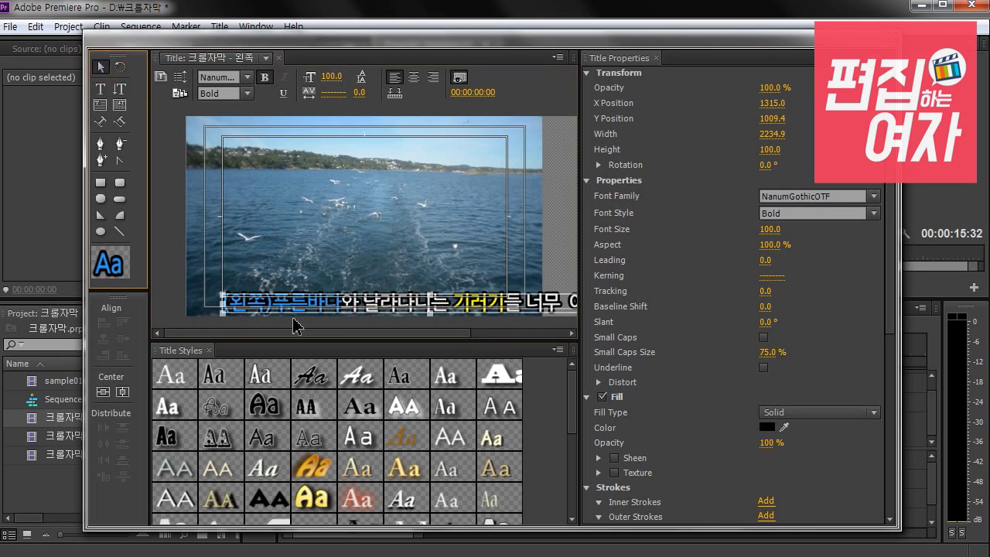
- Shift the text to start at the video frame's left edge, about X 1119, Y 1013, and close the title
{"action": "left_click_drag", "start_coordinate": [276, 307], "coordinate": [246, 314]}
{"action": "left_click", "coordinate": [233, 334]}
{"action": "left_click", "coordinate": [246, 332]}
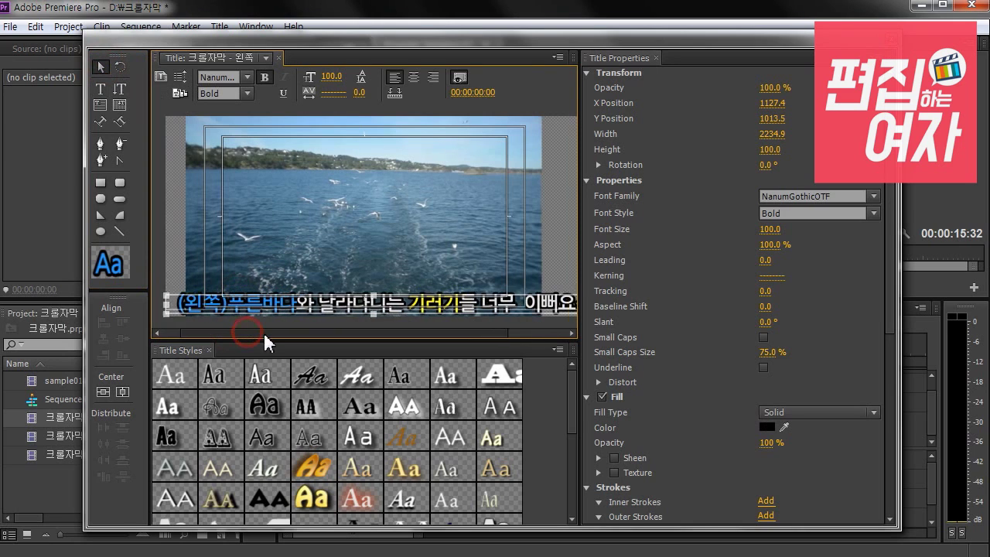
{"action": "left_click_drag", "start_coordinate": [224, 309], "coordinate": [223, 311]}
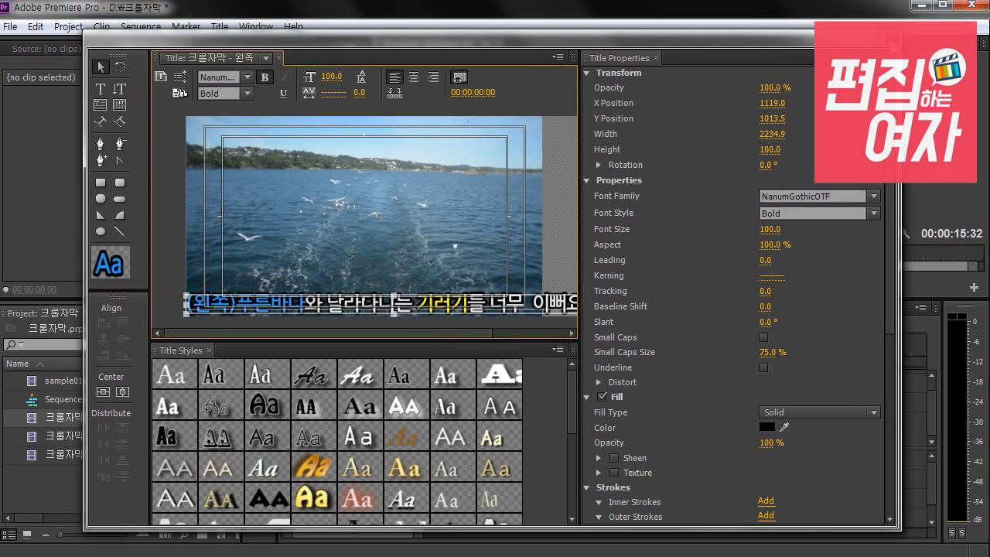
{"action": "left_click", "coordinate": [889, 36]}
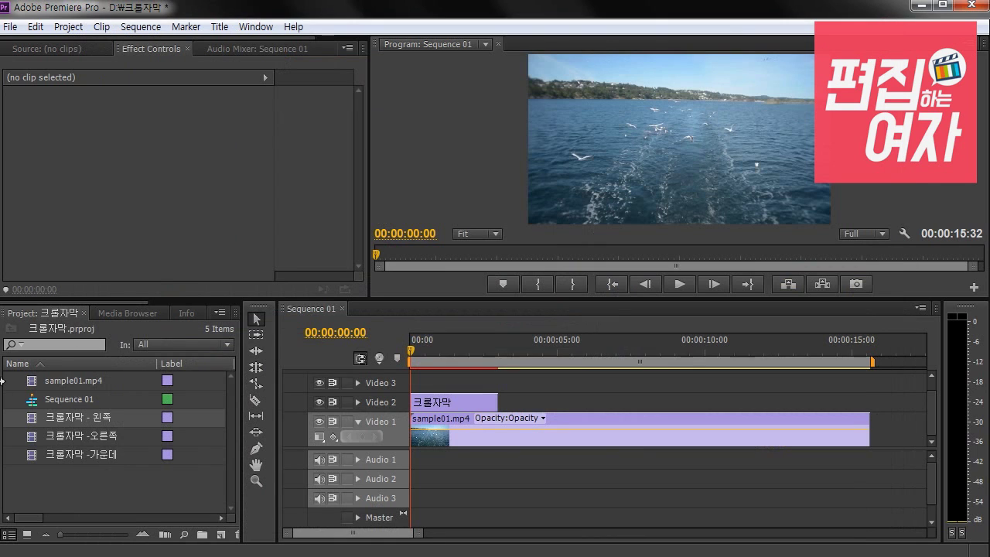
- Open the 크롤자막 -오른쪽 title and move its text far right along the lower edge to about X 2419, Y 1001
{"action": "double_click", "coordinate": [29, 436]}
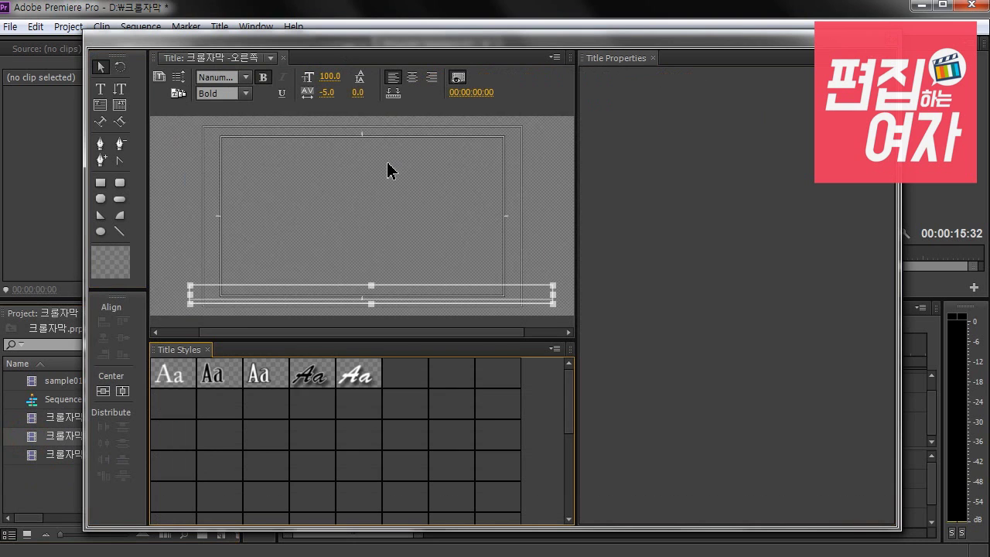
{"action": "left_click", "coordinate": [276, 331]}
{"action": "left_click_drag", "start_coordinate": [388, 334], "coordinate": [518, 332]}
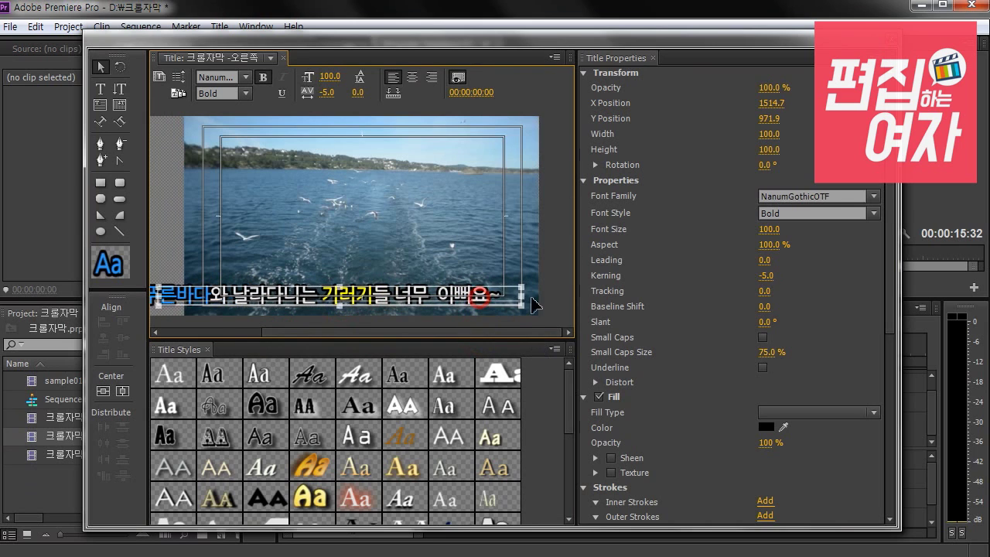
{"action": "left_click_drag", "start_coordinate": [531, 297], "coordinate": [546, 298]}
{"action": "left_click_drag", "start_coordinate": [495, 332], "coordinate": [540, 332]}
{"action": "left_click_drag", "start_coordinate": [472, 291], "coordinate": [554, 301]}
{"action": "left_click_drag", "start_coordinate": [511, 331], "coordinate": [540, 332]}
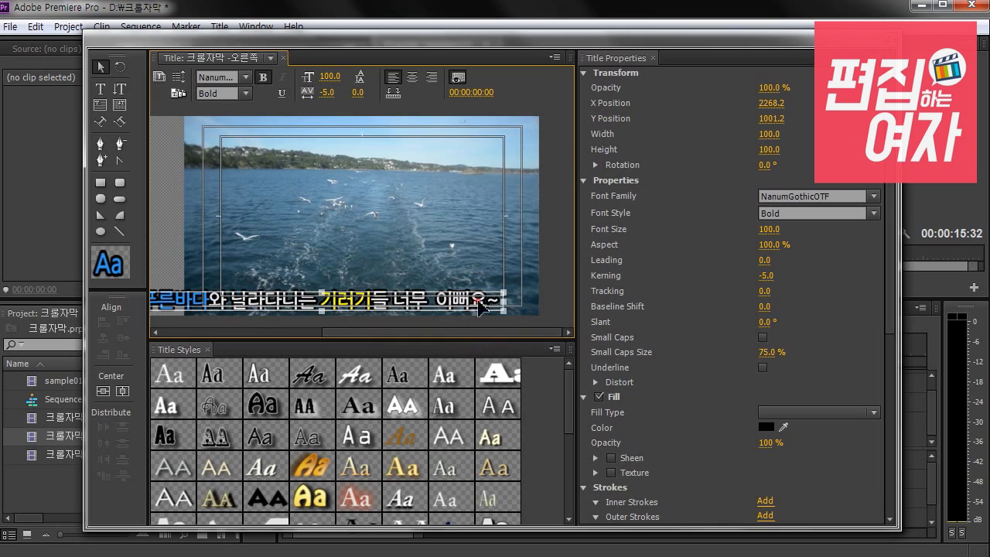
{"action": "left_click_drag", "start_coordinate": [479, 307], "coordinate": [507, 307]}
{"action": "left_click_drag", "start_coordinate": [288, 300], "coordinate": [290, 300]}
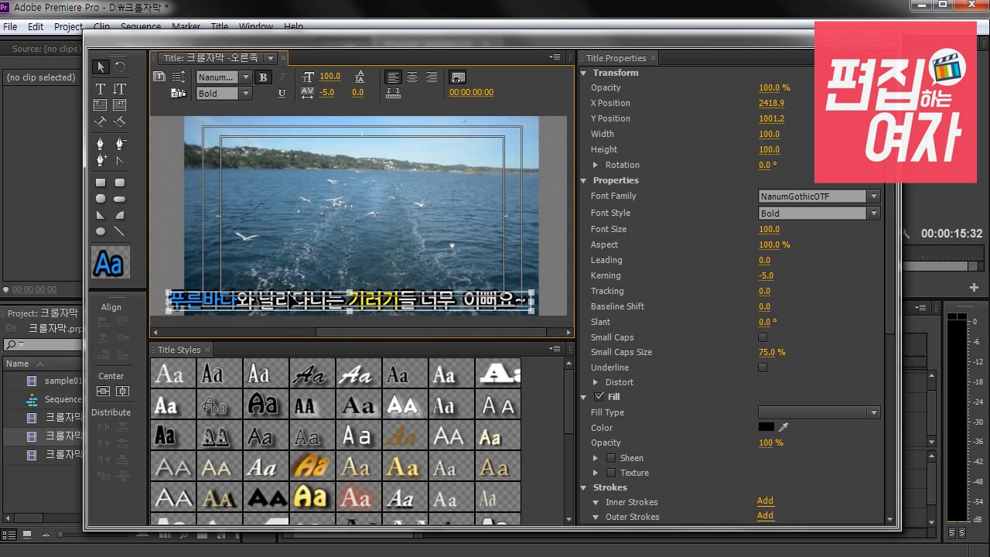
- Insert (오) in front of 푸른바다, move the text to about X 2706, Y 1005, and close the title
{"action": "double_click", "coordinate": [173, 300]}
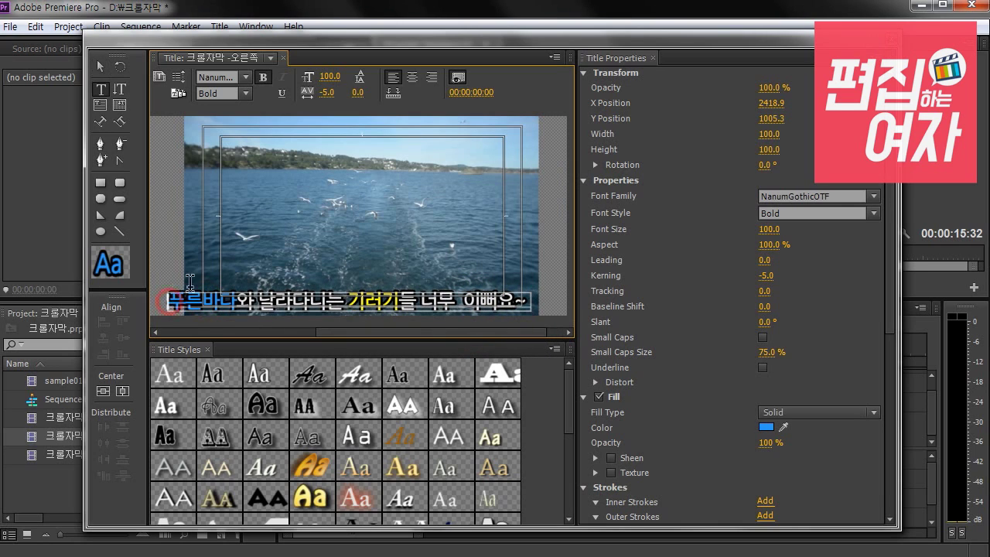
{"action": "type", "text": "(오)"}
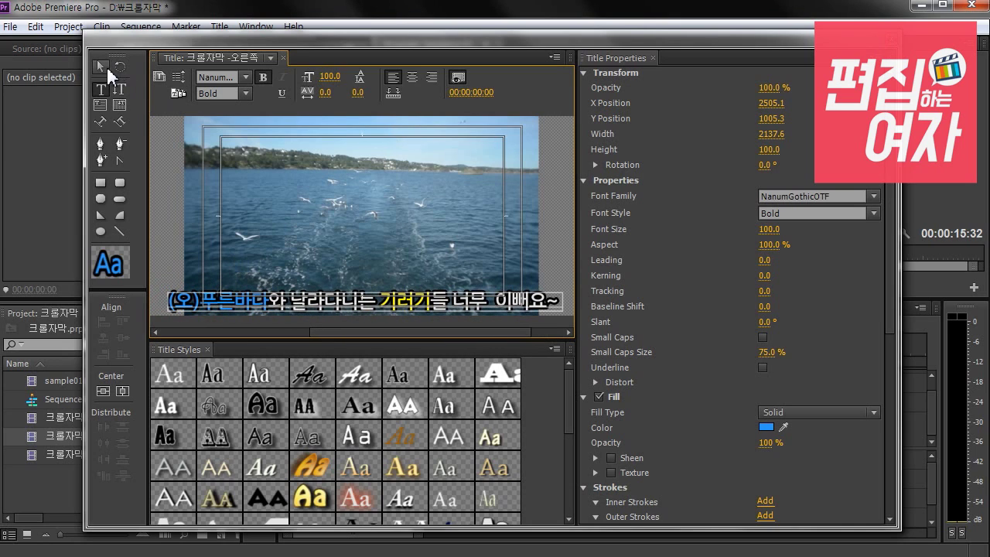
{"action": "left_click", "coordinate": [109, 70]}
{"action": "left_click_drag", "start_coordinate": [508, 330], "coordinate": [551, 305]}
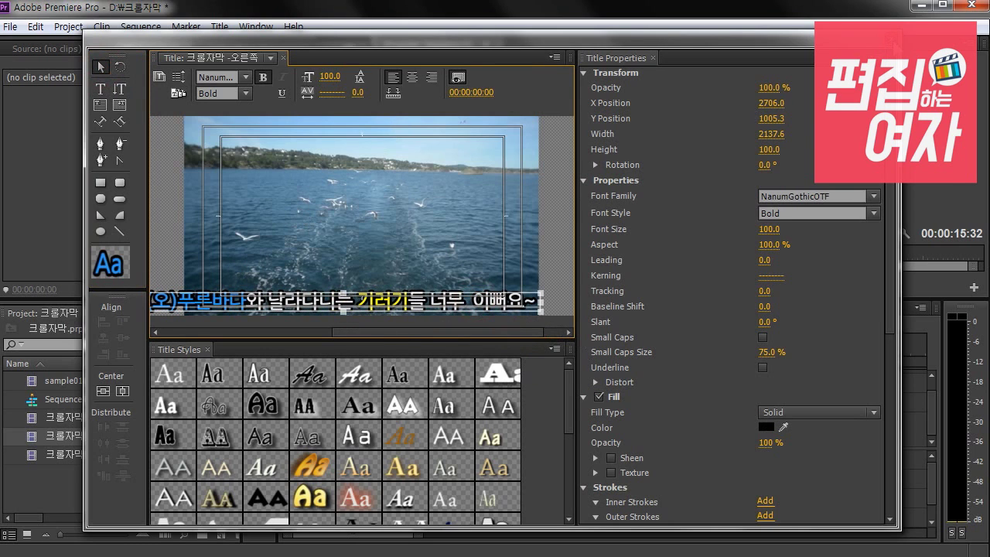
{"action": "left_click", "coordinate": [890, 35]}
- Reopen the 크롤자막 -오른쪽 title, move its text to the upper edge of the frame, and close the title
{"action": "double_click", "coordinate": [31, 436]}
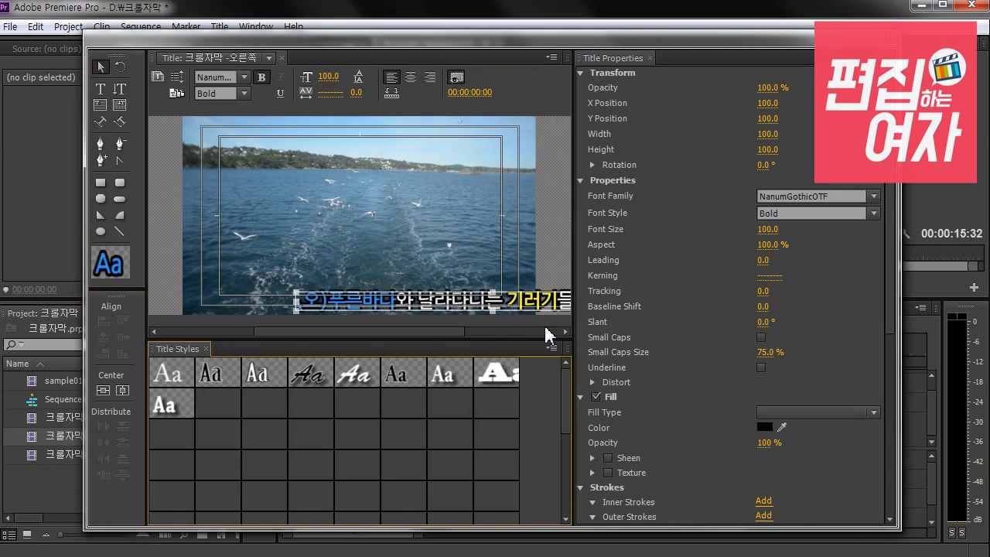
{"action": "left_click_drag", "start_coordinate": [498, 237], "coordinate": [344, 152]}
{"action": "left_click_drag", "start_coordinate": [462, 332], "coordinate": [565, 338]}
{"action": "left_click_drag", "start_coordinate": [453, 139], "coordinate": [484, 136]}
{"action": "key", "text": "ctrl+w"}
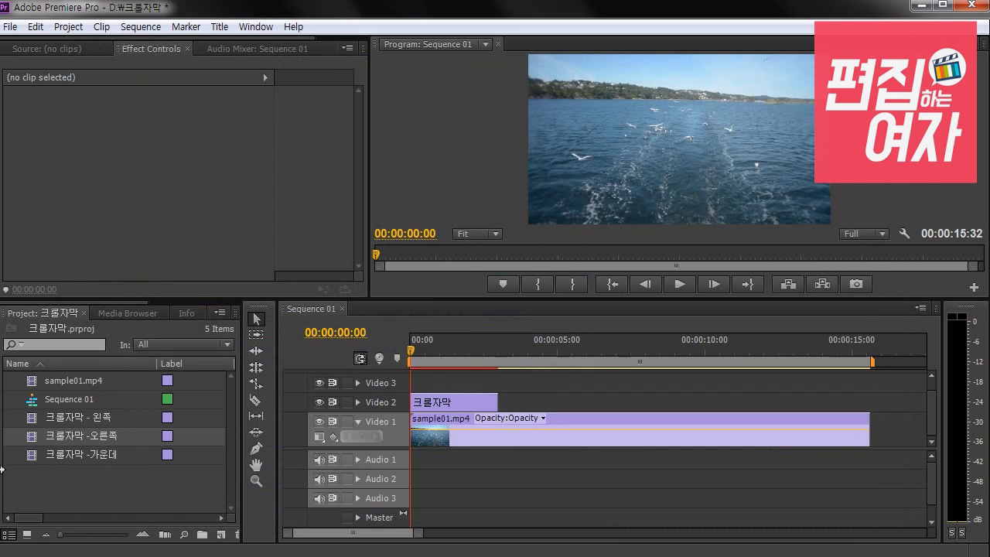
- Open 크롤자막 -가운데, center its text horizontally and vertically, shift it right to about X 1100, and close the title
{"action": "double_click", "coordinate": [32, 456]}
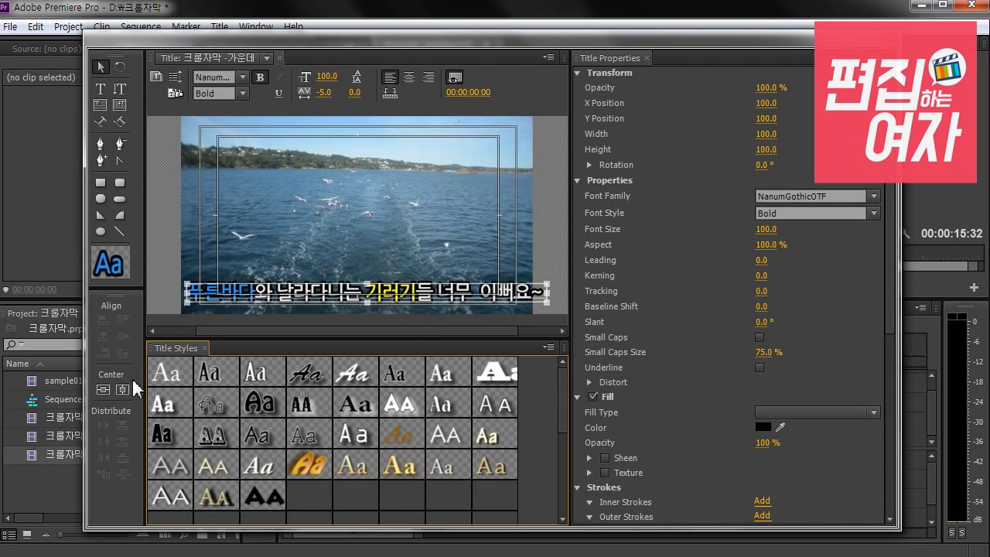
{"action": "left_click", "coordinate": [101, 388]}
{"action": "left_click", "coordinate": [122, 389]}
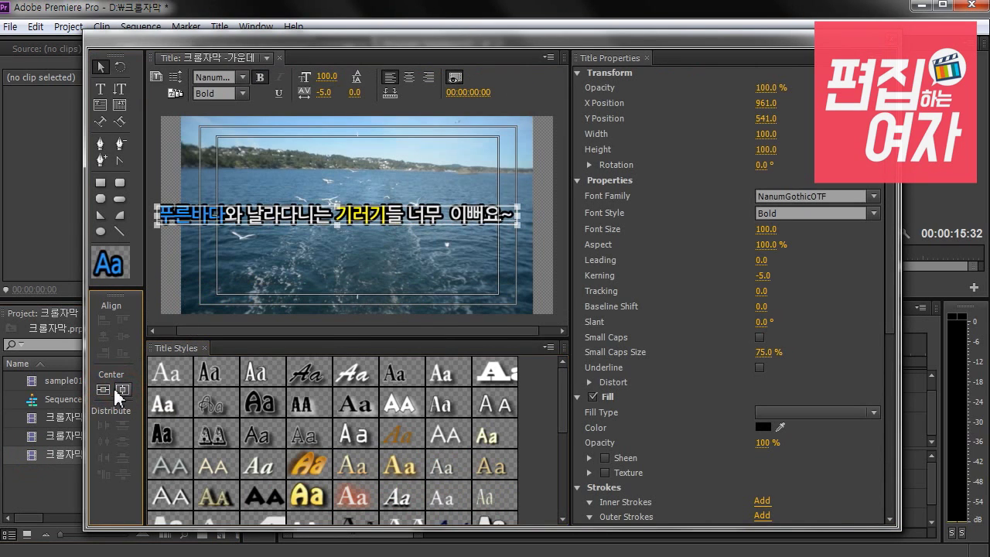
{"action": "left_click", "coordinate": [100, 388]}
{"action": "left_click_drag", "start_coordinate": [334, 230], "coordinate": [395, 222]}
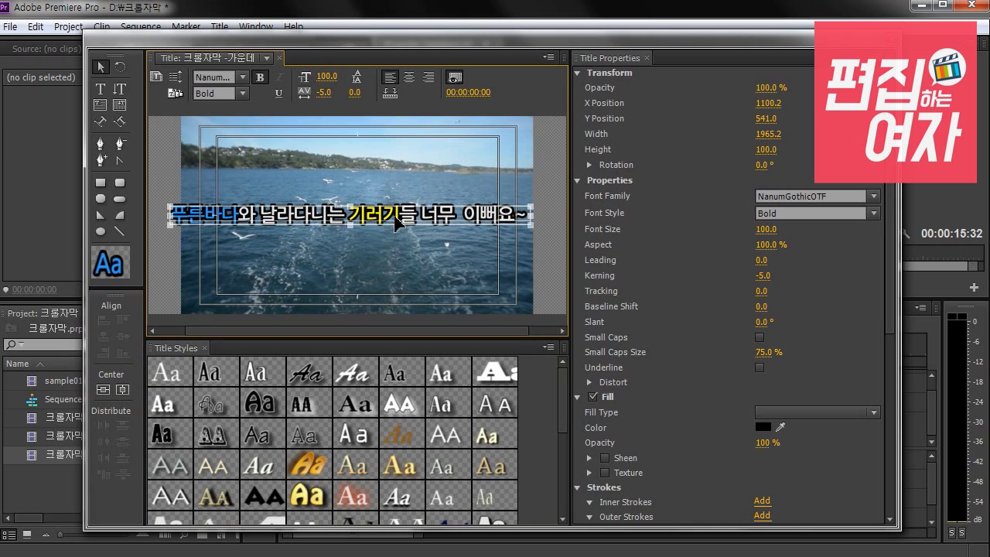
{"action": "left_click", "coordinate": [893, 37]}
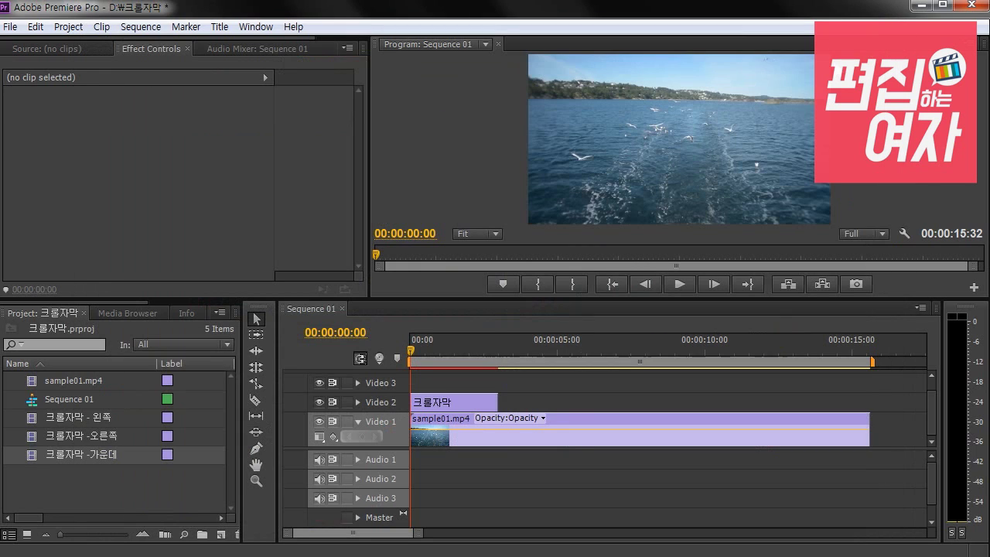
{"action": "left_click", "coordinate": [37, 419]}
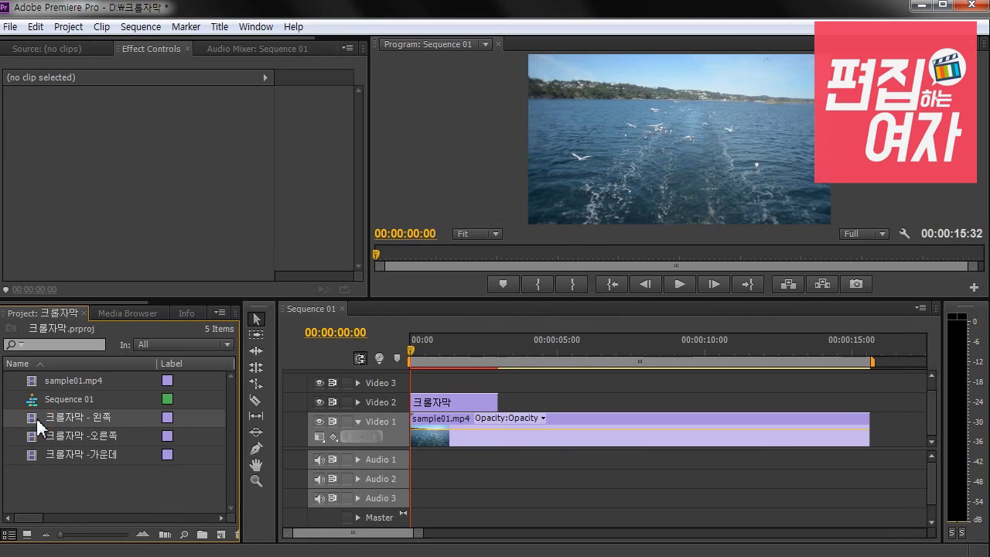
{"action": "left_click", "coordinate": [32, 437]}
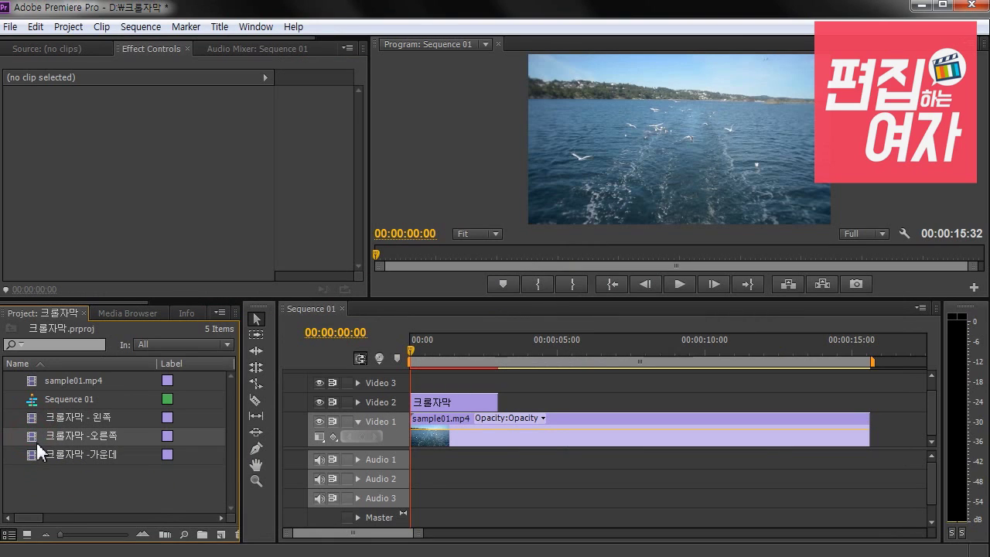
{"action": "left_click", "coordinate": [31, 453]}
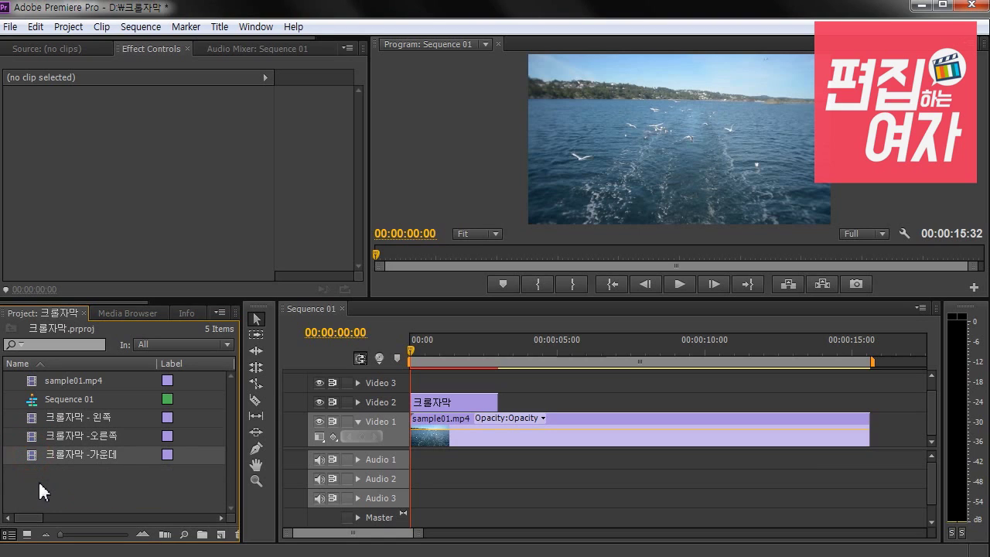
- Delete the 크롤자막 clip from Video 2 in the sequence
{"action": "left_click", "coordinate": [43, 475]}
{"action": "left_click", "coordinate": [470, 402]}
{"action": "key", "text": "Delete"}
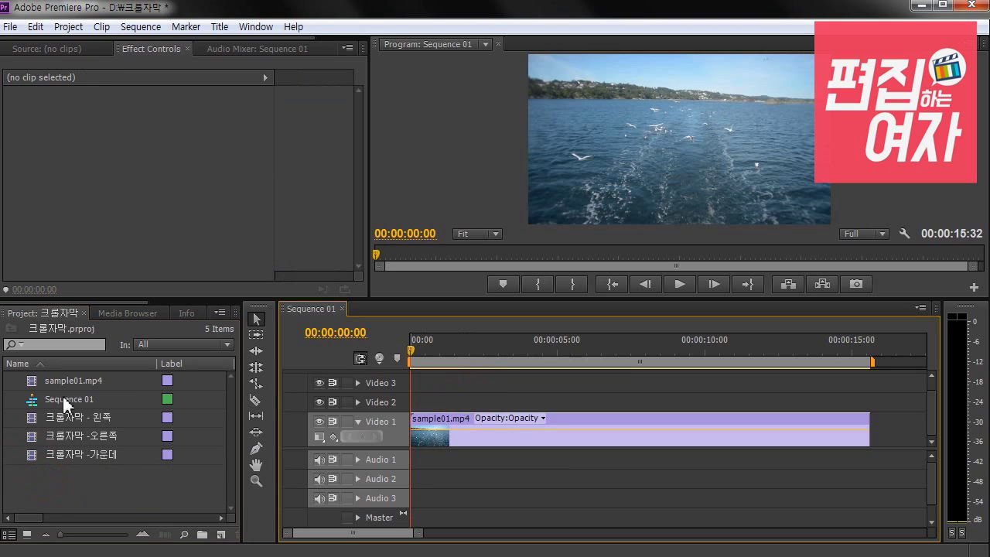
- Place the 왼쪽, 오른쪽 and 가운데 titles on Video 2, Video 3 and Video 4 at the start of the sequence
{"action": "left_click_drag", "start_coordinate": [390, 449], "coordinate": [390, 485]}
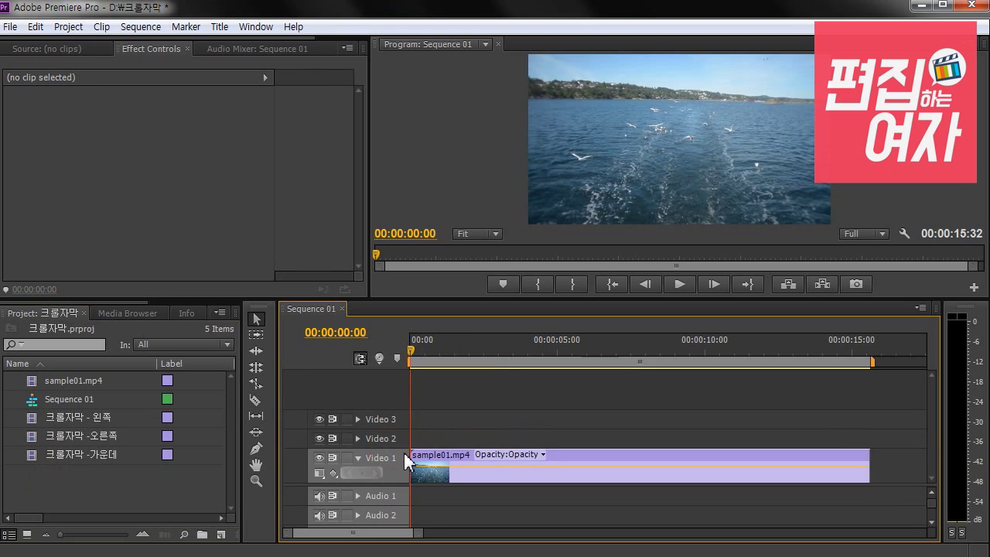
{"action": "left_click_drag", "start_coordinate": [31, 421], "coordinate": [408, 448]}
{"action": "left_click_drag", "start_coordinate": [40, 432], "coordinate": [415, 421]}
{"action": "left_click_drag", "start_coordinate": [34, 454], "coordinate": [410, 399]}
{"action": "key", "text": "="}
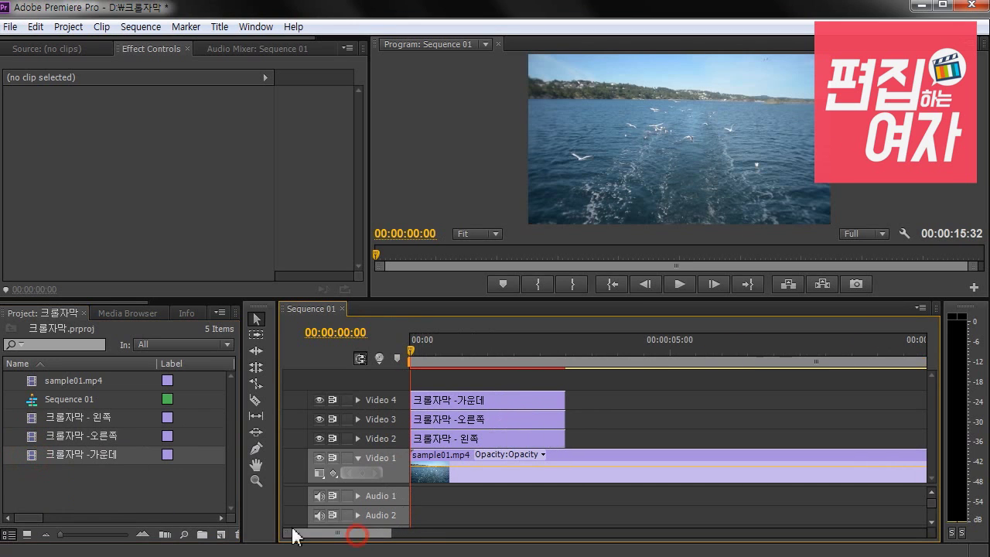
- Scrub and play the start of the sequence to compare how the three crawl titles move, and return to the start
{"action": "left_click_drag", "start_coordinate": [411, 349], "coordinate": [461, 356]}
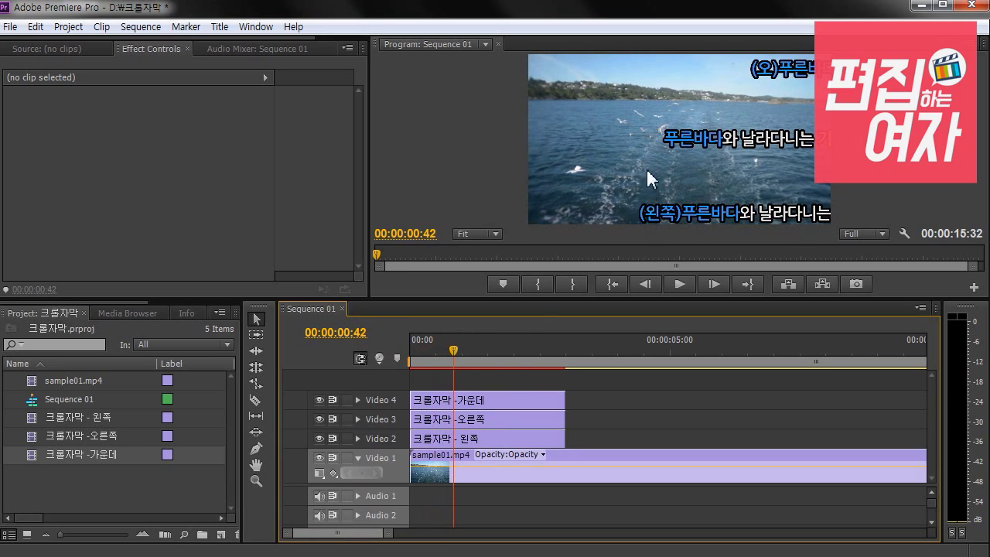
{"action": "mouse_move", "coordinate": [441, 345]}
{"action": "left_mouse_down"}
{"action": "mouse_move", "coordinate": [410, 345]}
{"action": "mouse_move", "coordinate": [457, 346]}
{"action": "mouse_move", "coordinate": [422, 347]}
{"action": "mouse_move", "coordinate": [440, 346]}
{"action": "left_mouse_up"}
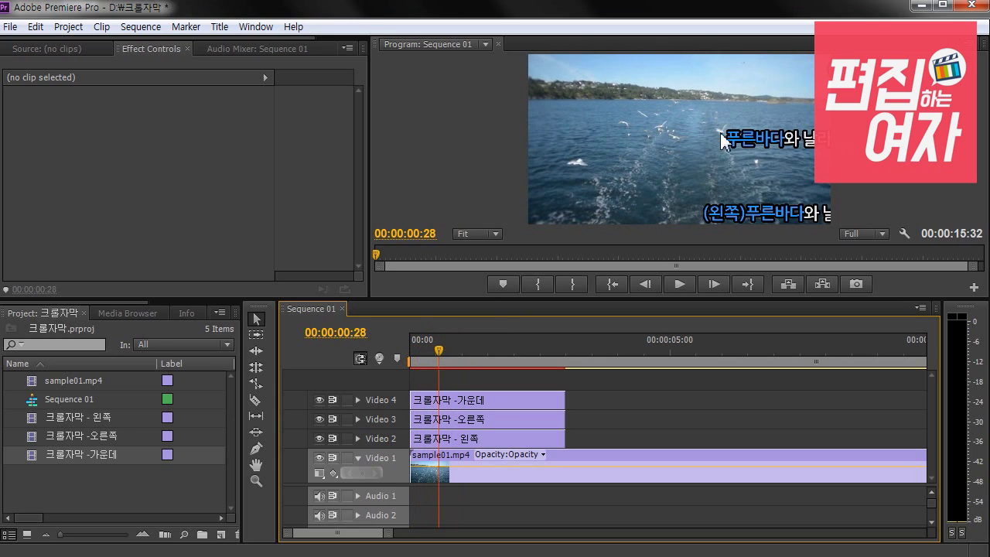
{"action": "left_click_drag", "start_coordinate": [456, 346], "coordinate": [409, 349]}
{"action": "key", "text": "space"}
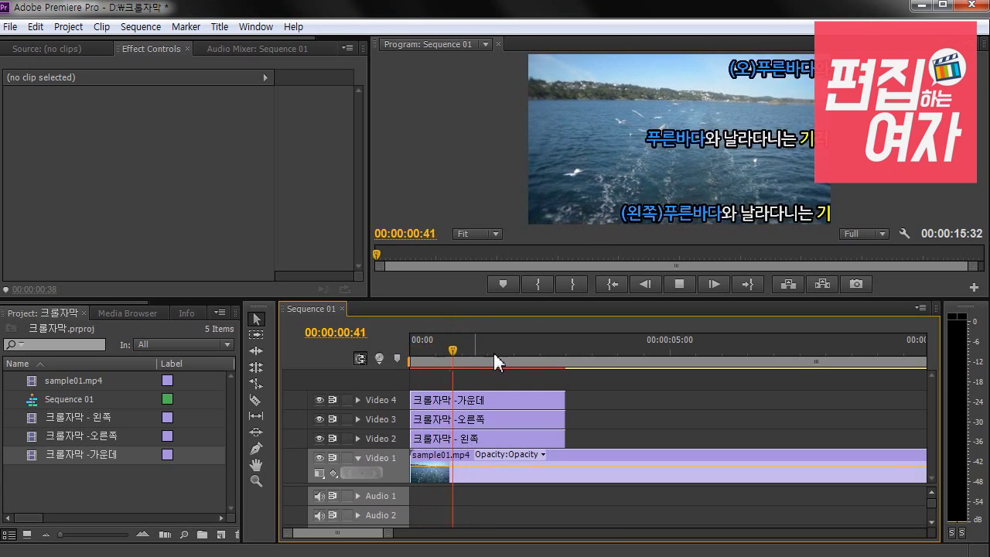
{"action": "left_click", "coordinate": [496, 354]}
{"action": "key", "text": "Home"}
{"action": "key", "text": "space"}
{"action": "left_click_drag", "start_coordinate": [472, 360], "coordinate": [411, 354]}
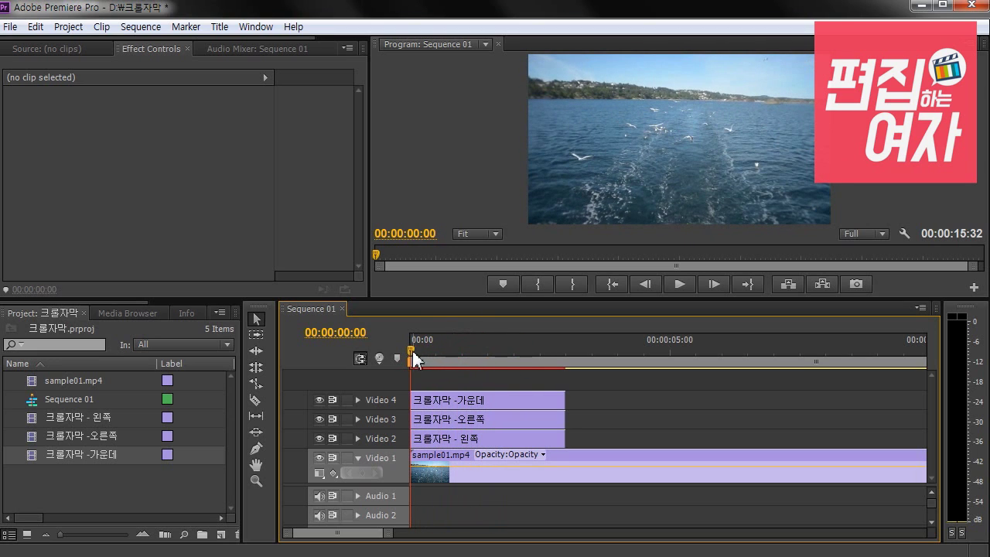
- Reopen the 크롤자막 - 왼쪽 title and check its crawl direction and timing in the Roll/Crawl Options
{"action": "double_click", "coordinate": [33, 420]}
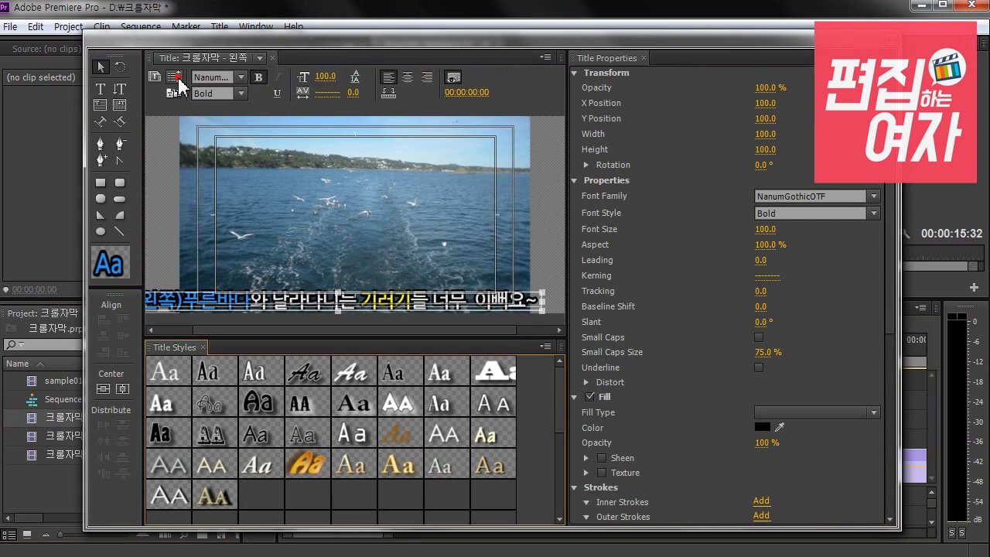
{"action": "left_click", "coordinate": [176, 76]}
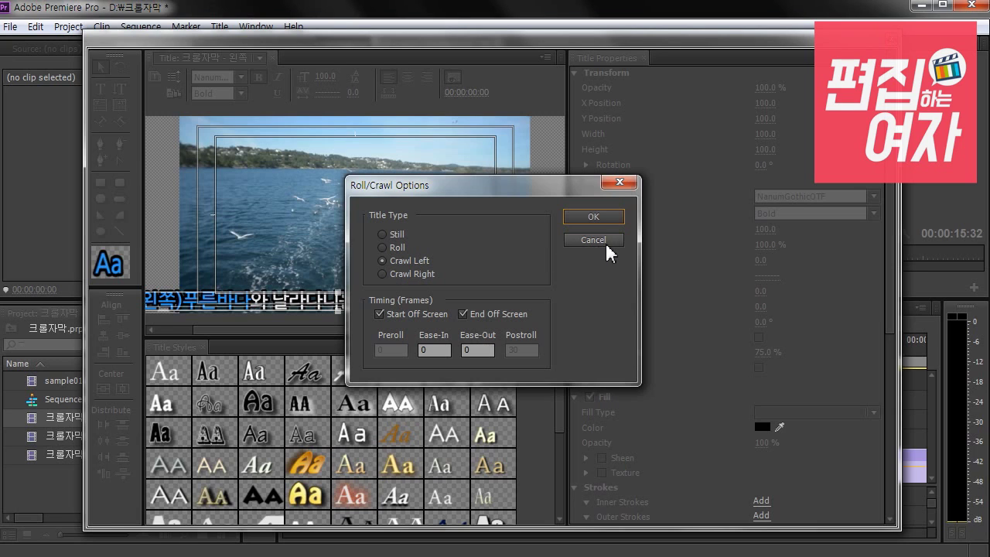
{"action": "left_click", "coordinate": [593, 217]}
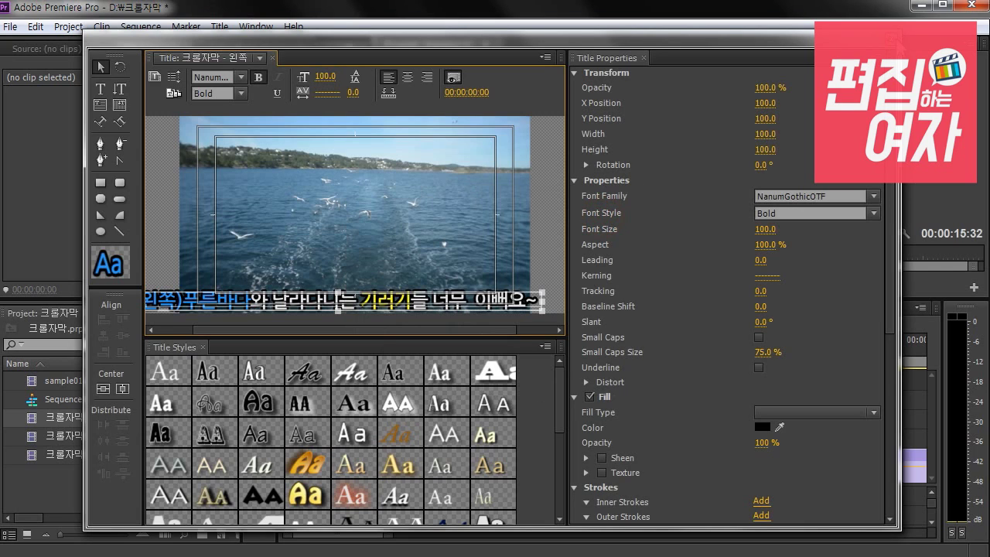
- Close the title editor and delete the 크롤자막 -가운데 and 크롤자막 -오른쪽 clips from Video 4 and Video 3
{"action": "left_click", "coordinate": [891, 38]}
{"action": "left_click", "coordinate": [503, 400]}
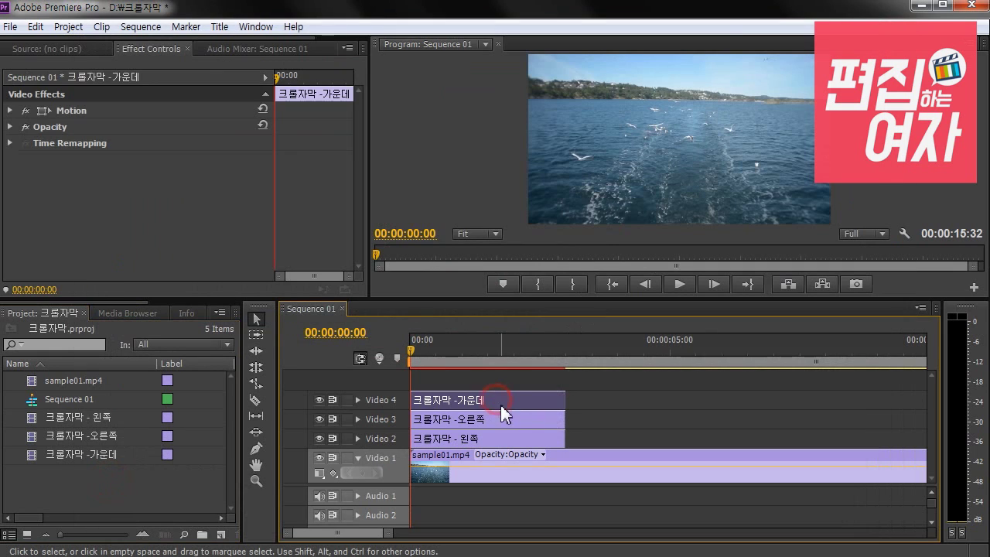
{"action": "key", "text": "Delete"}
{"action": "key", "text": "Delete"}
- Extend the 크롤자막 - 왼쪽 clip on Video 2 to the end of sample01.mp4 and return the playhead to the sequence start
{"action": "left_click", "coordinate": [481, 438]}
{"action": "scroll", "coordinate": [493, 433], "scroll_direction": "down", "scroll_amount": 2}
{"action": "left_click_drag", "start_coordinate": [424, 341], "coordinate": [473, 350]}
{"action": "scroll", "coordinate": [482, 477], "scroll_direction": "down", "scroll_amount": 2}
{"action": "left_click", "coordinate": [481, 477]}
{"action": "left_click_drag", "start_coordinate": [588, 352], "coordinate": [443, 362]}
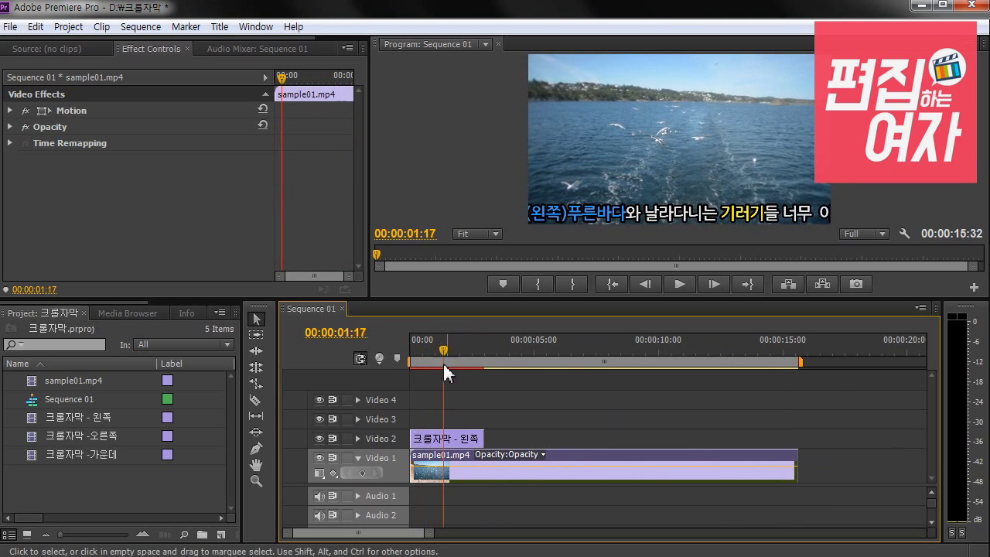
{"action": "left_click", "coordinate": [475, 416]}
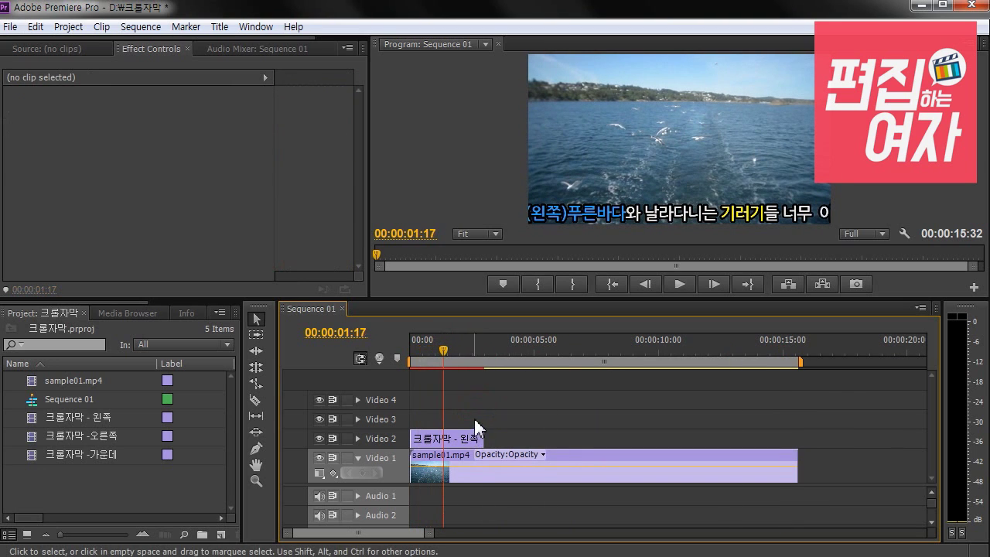
{"action": "left_click_drag", "start_coordinate": [479, 438], "coordinate": [785, 439]}
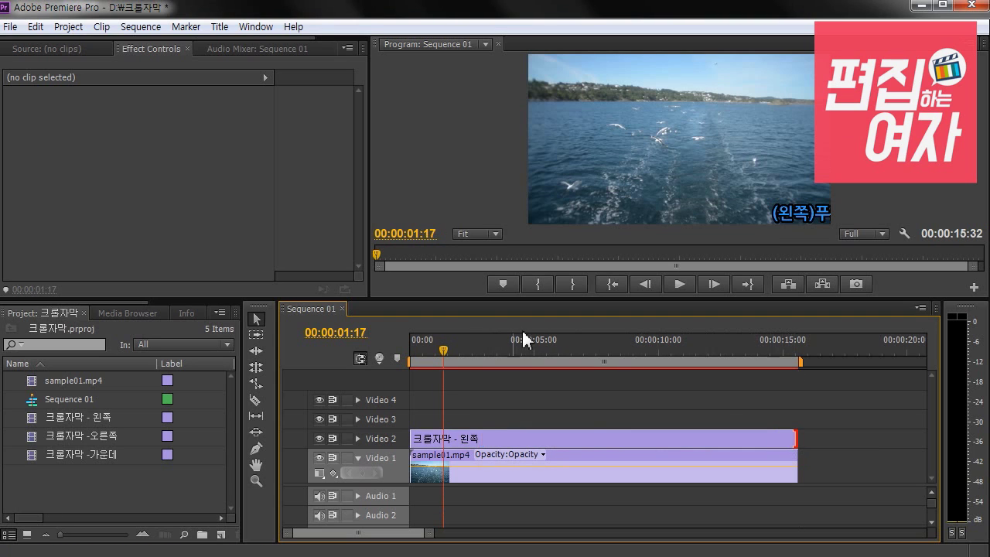
{"action": "left_click_drag", "start_coordinate": [447, 352], "coordinate": [408, 366]}
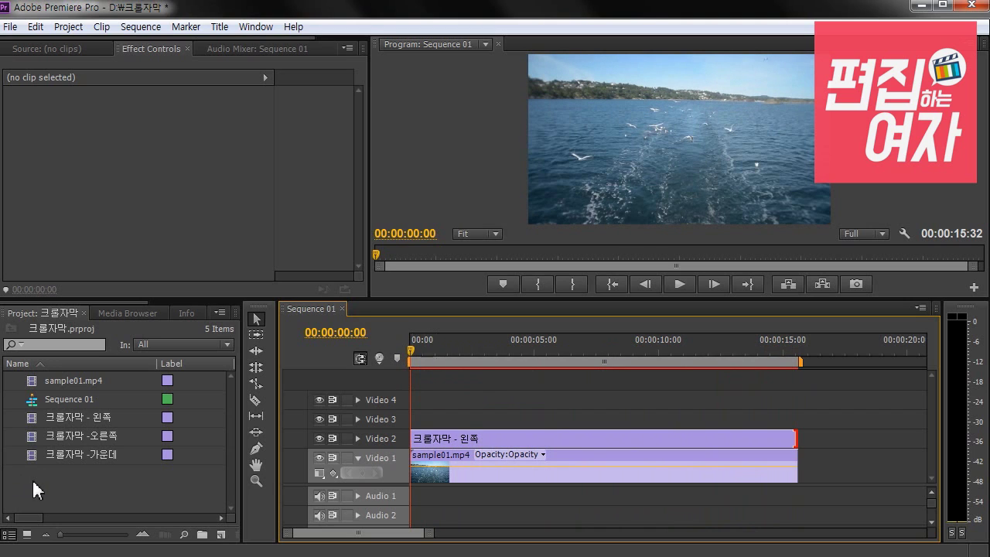
- Review the 크롤자막 - 왼쪽 title's direction and off-screen timing in the Roll/Crawl Options, close the title and select its clip on Video 2
{"action": "double_click", "coordinate": [31, 421]}
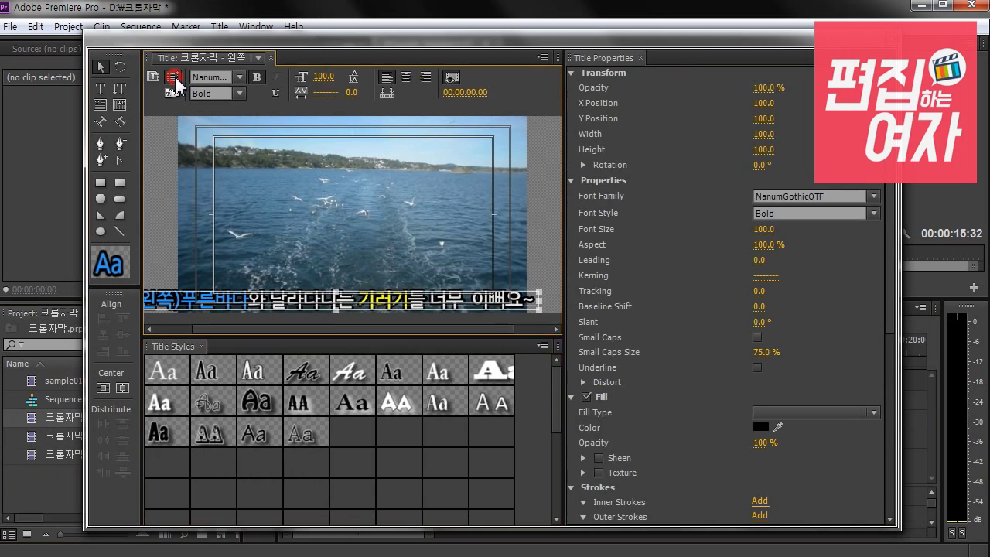
{"action": "left_click", "coordinate": [180, 76]}
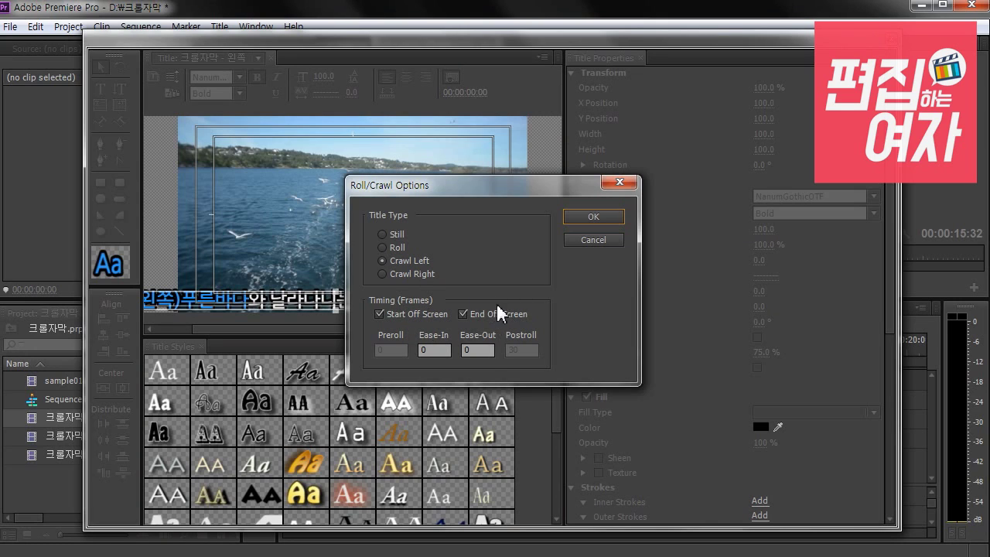
{"action": "left_click", "coordinate": [419, 311]}
{"action": "left_click", "coordinate": [418, 315]}
{"action": "left_click", "coordinate": [607, 223]}
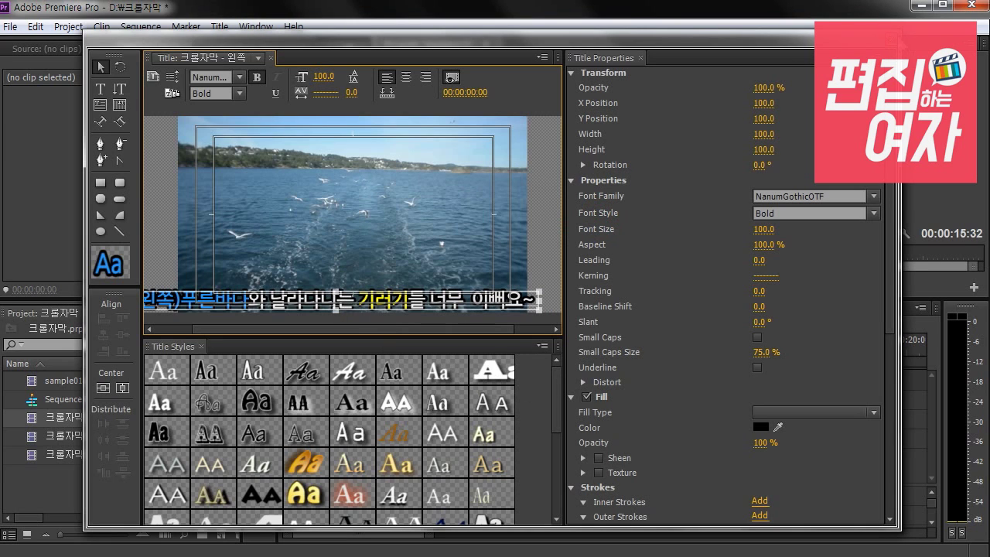
{"action": "left_click", "coordinate": [171, 77]}
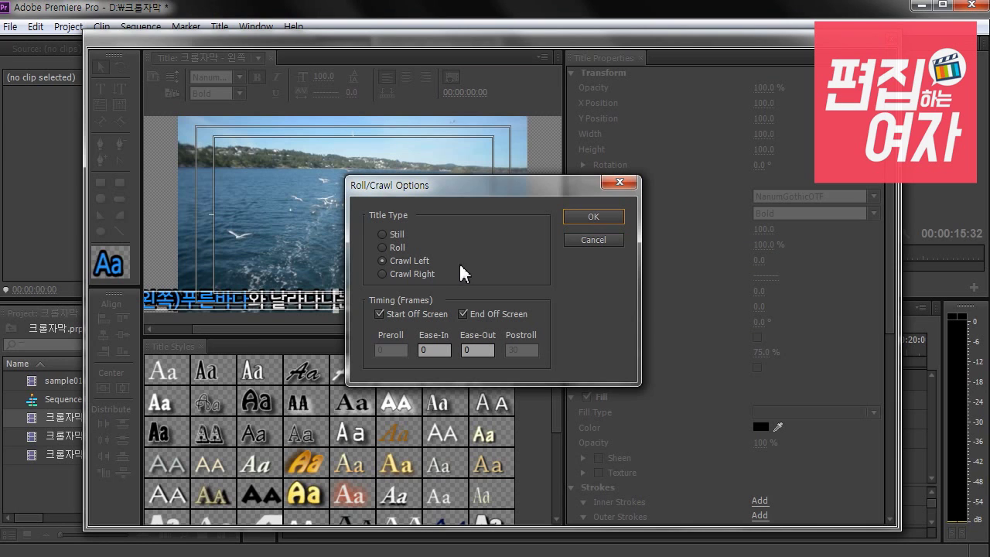
{"action": "left_click", "coordinate": [594, 216]}
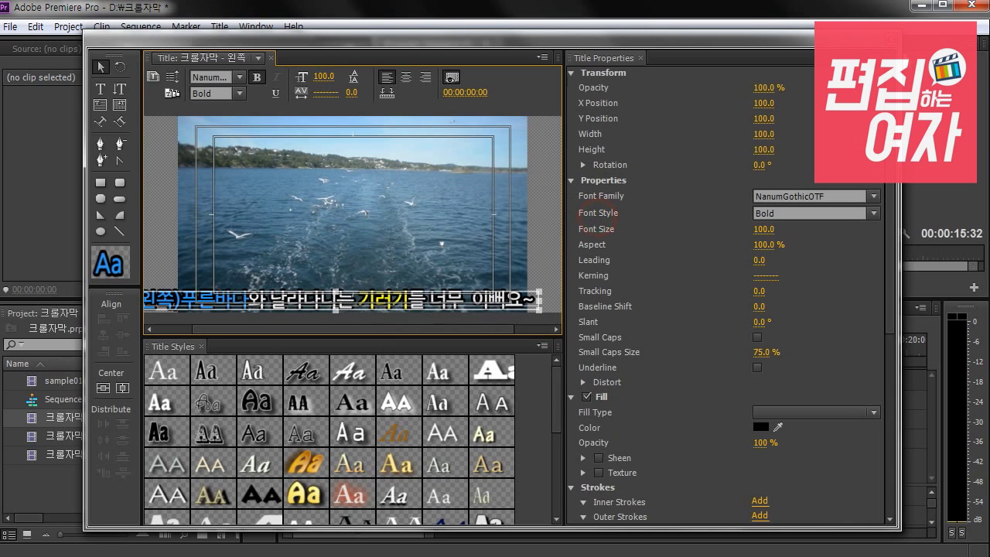
{"action": "left_click", "coordinate": [892, 37]}
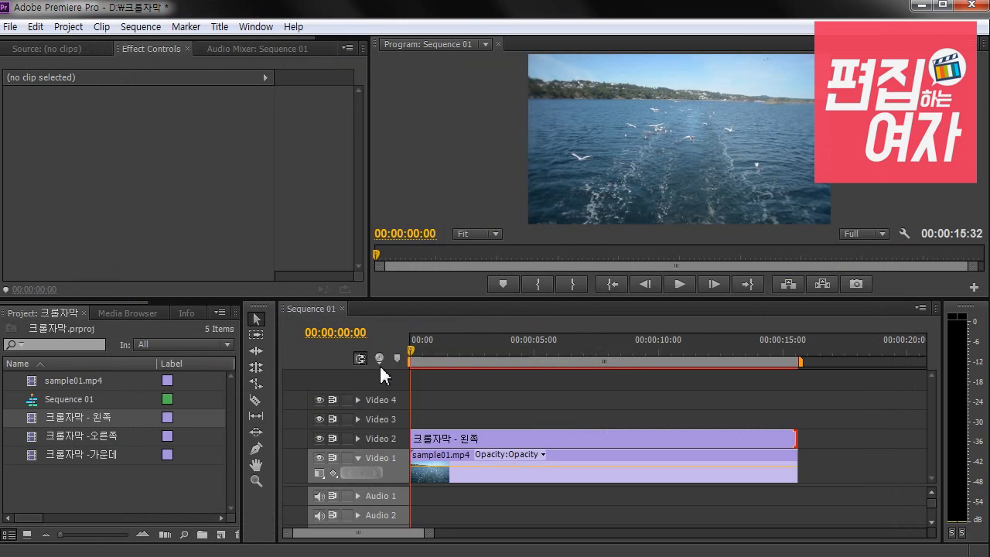
{"action": "left_click", "coordinate": [447, 438]}
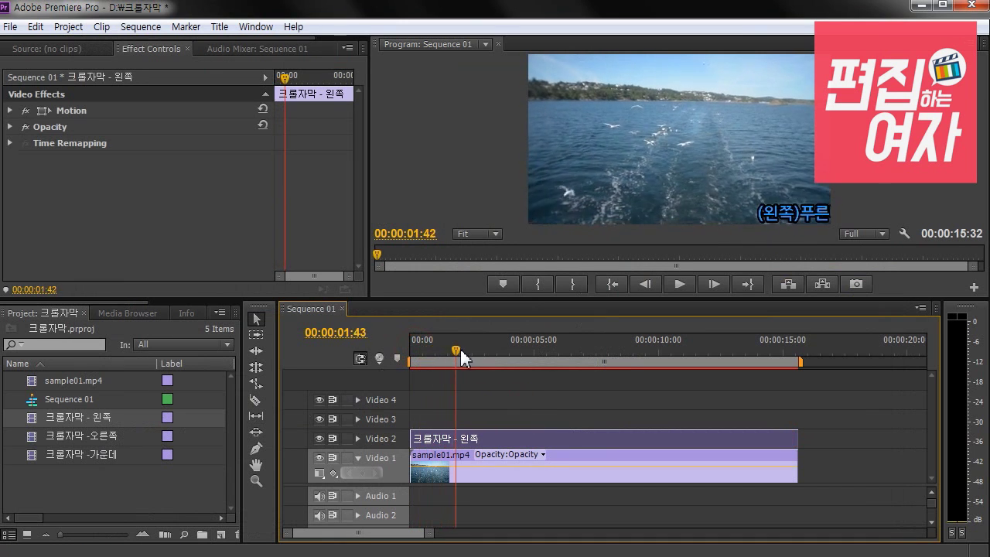